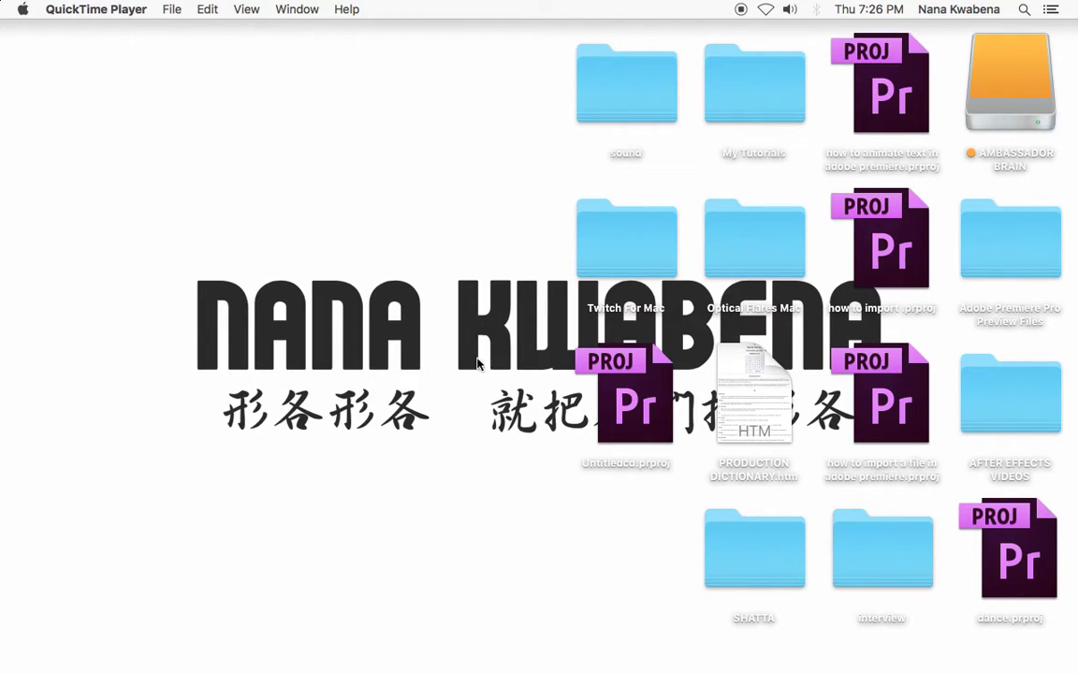
# - Check the contents of the desktop's Twitch For Mac folder, then copy it
pyautogui.click(627, 262)
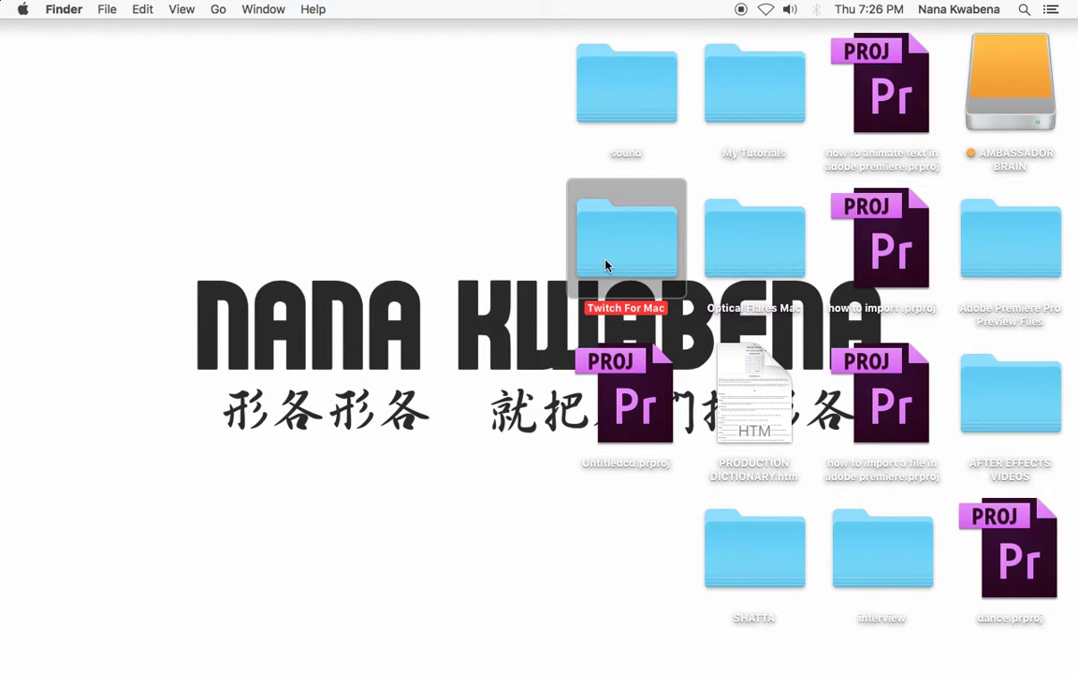
pyautogui.doubleClick(594, 252)
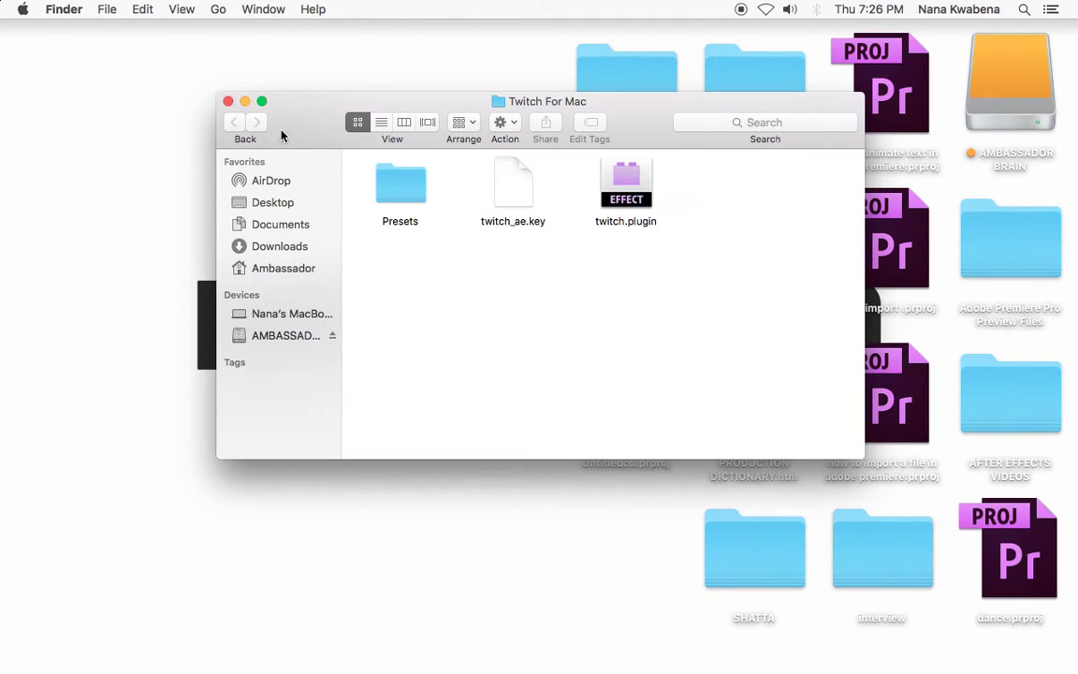
pyautogui.click(227, 101)
pyautogui.rightClick(619, 233)
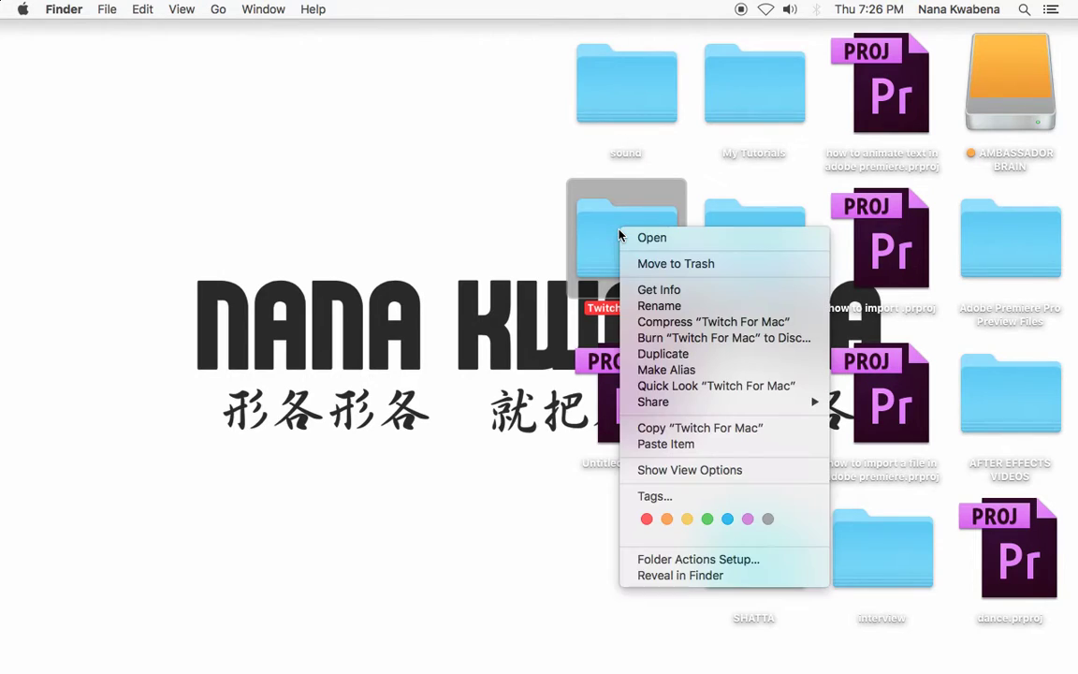
pyautogui.click(681, 429)
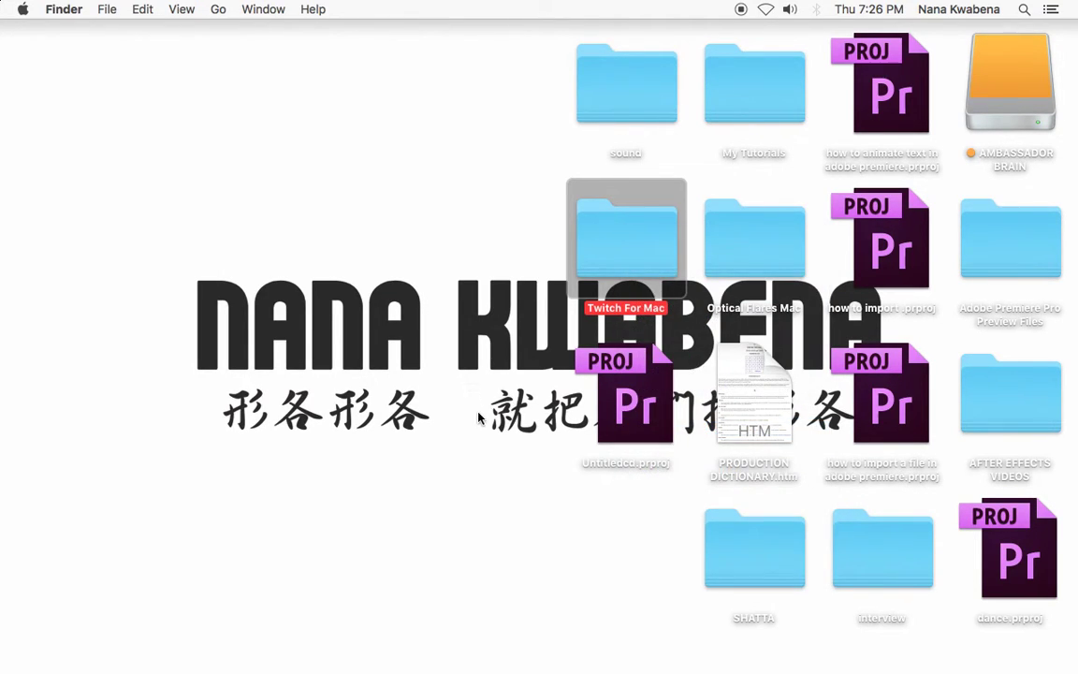
# - Go to Applications and open the Adobe Premiere Pro CC 2014 folder
pyautogui.click(220, 12)
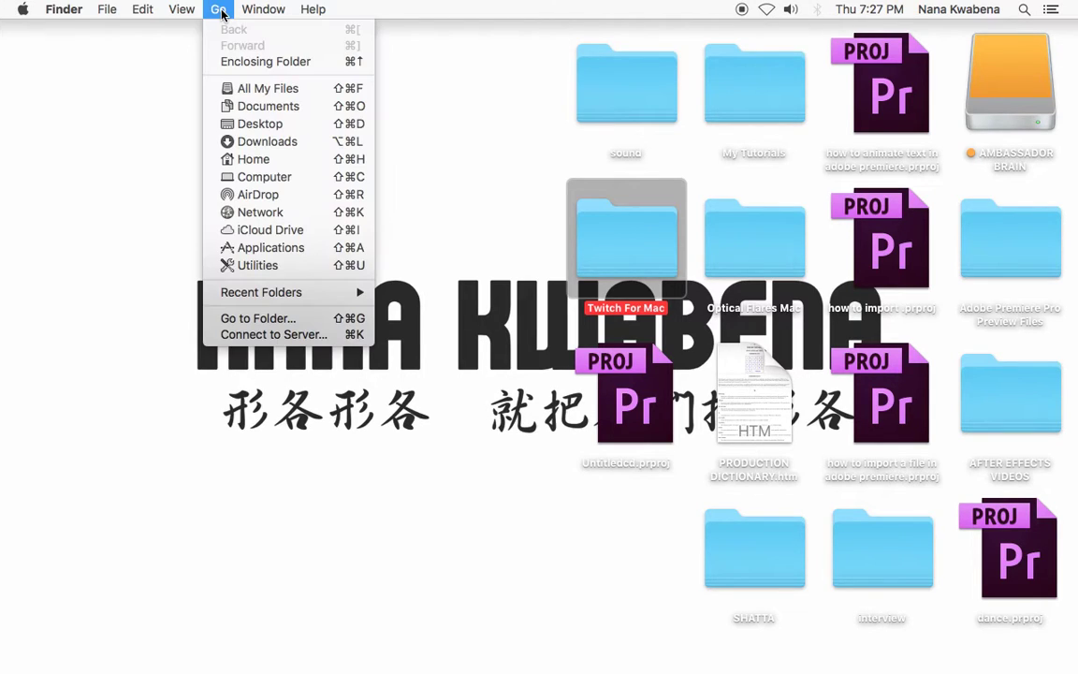
pyautogui.click(300, 253)
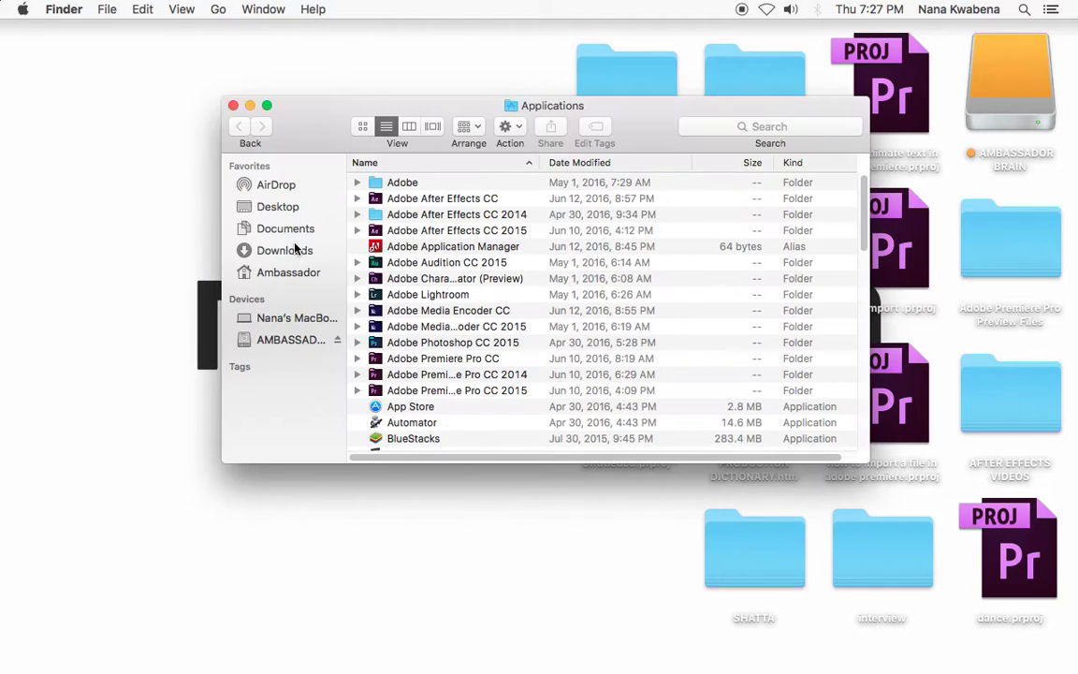
pyautogui.rightClick(482, 375)
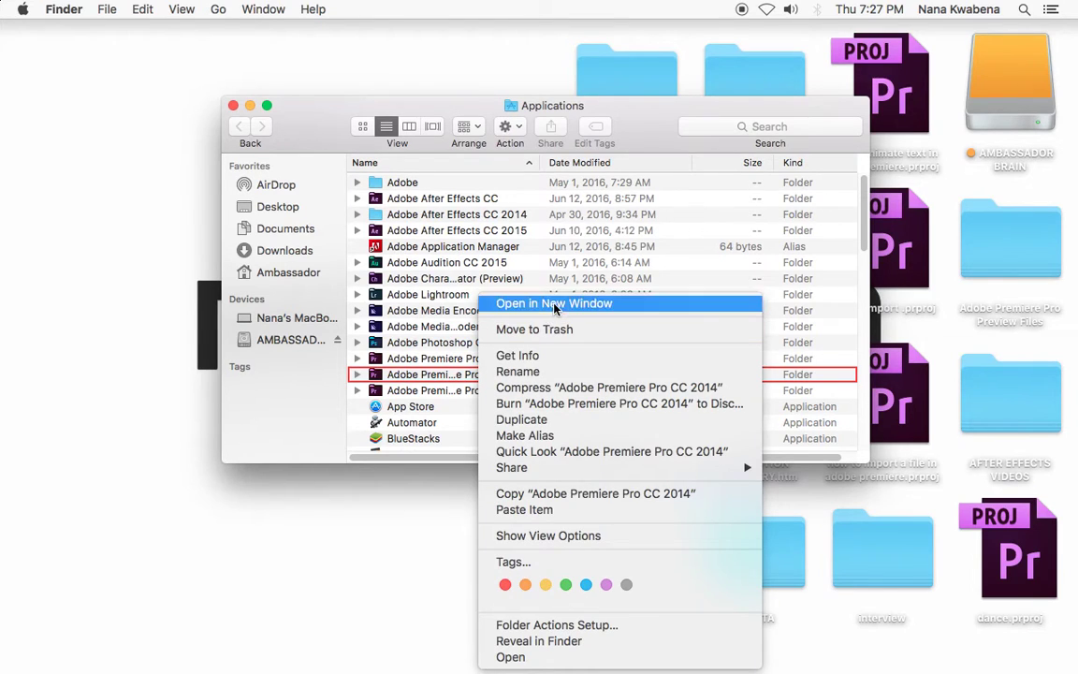
pyautogui.click(388, 375)
pyautogui.doubleClick(388, 375)
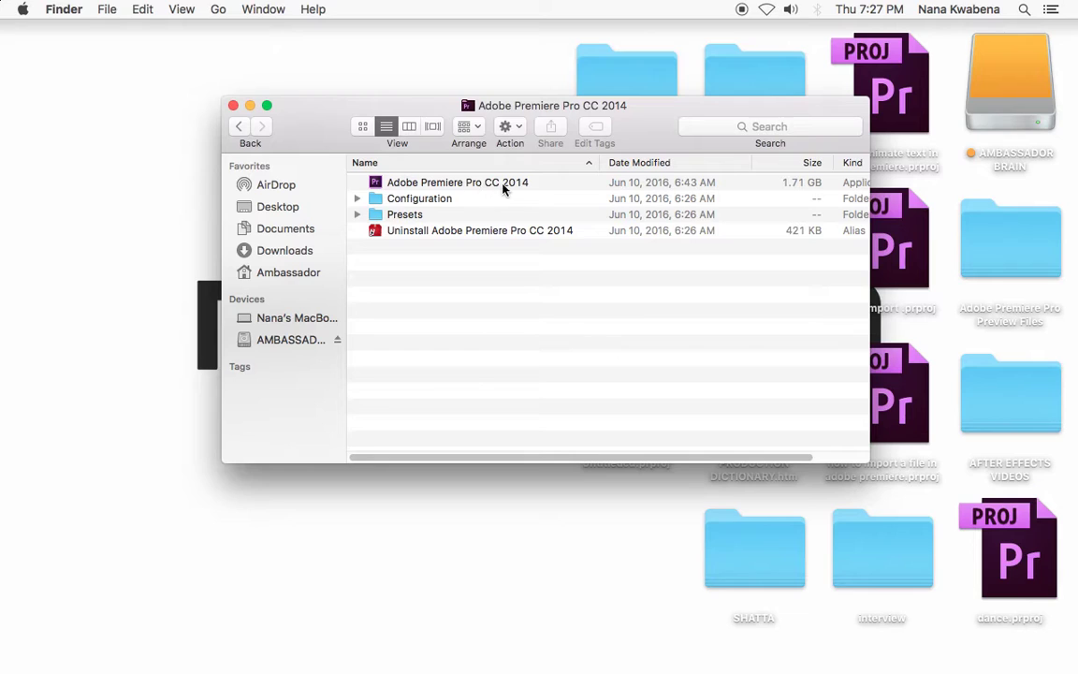
# - Show the Premiere Pro app's package contents and open Contents > Plug-Ins > Common
pyautogui.rightClick(456, 189)
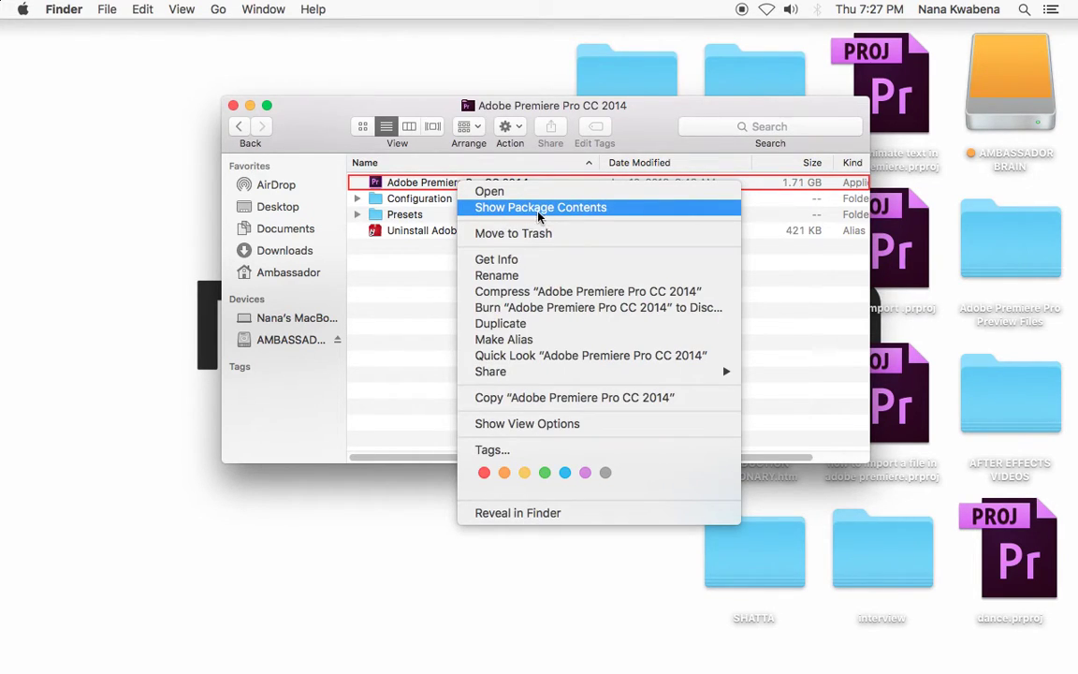
pyautogui.click(591, 209)
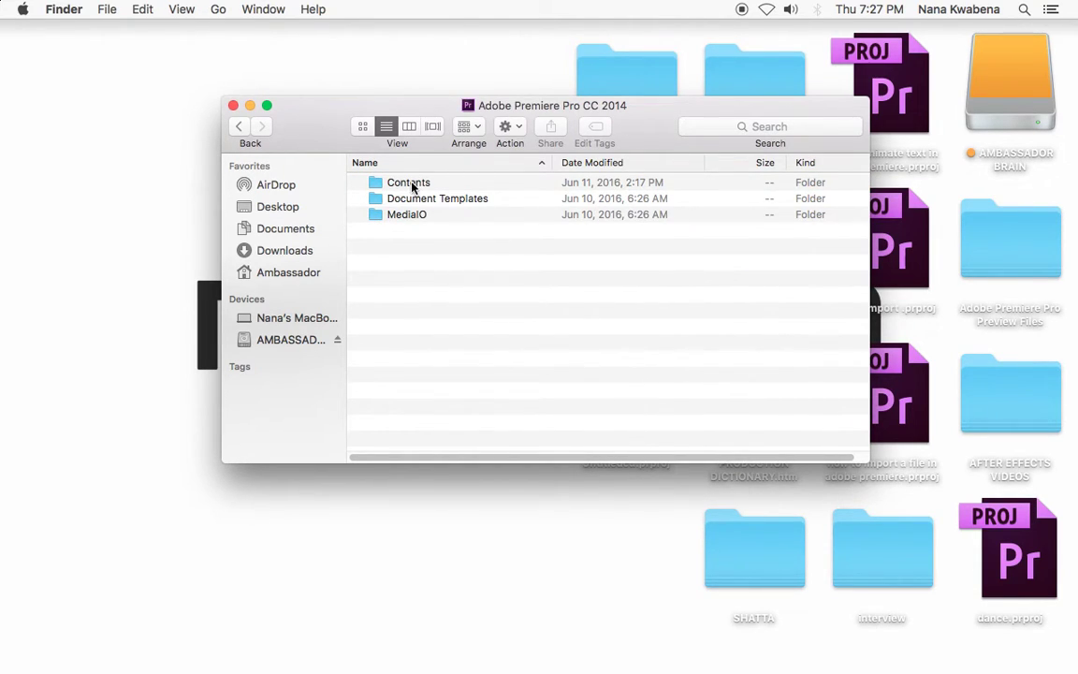
pyautogui.doubleClick(412, 186)
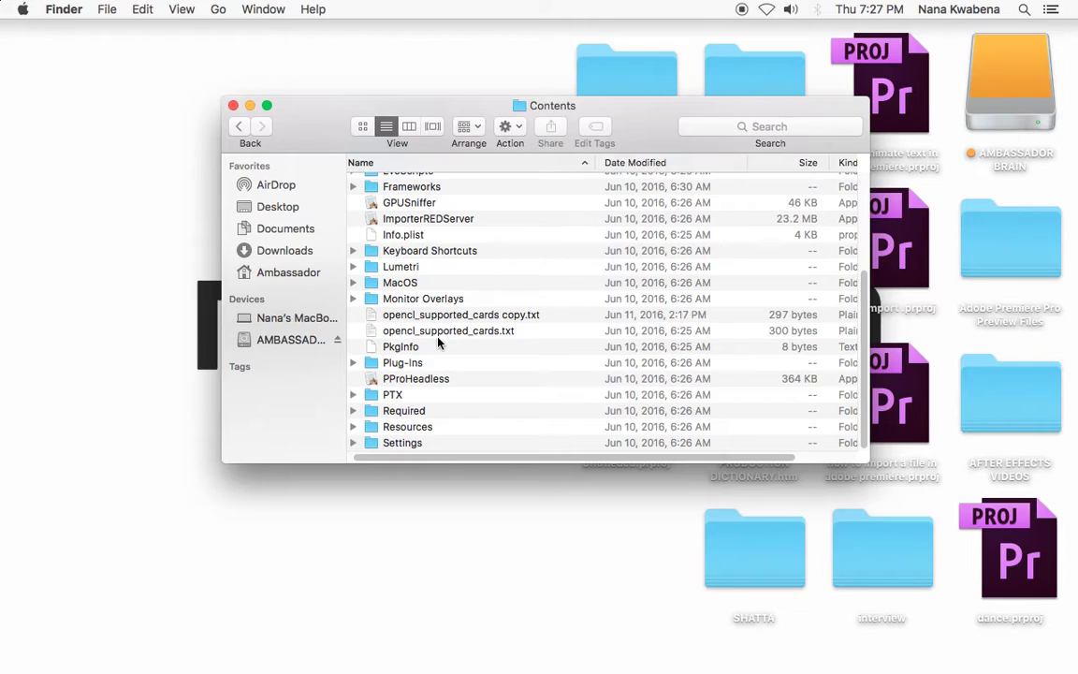
pyautogui.scroll(2, 438, 343)
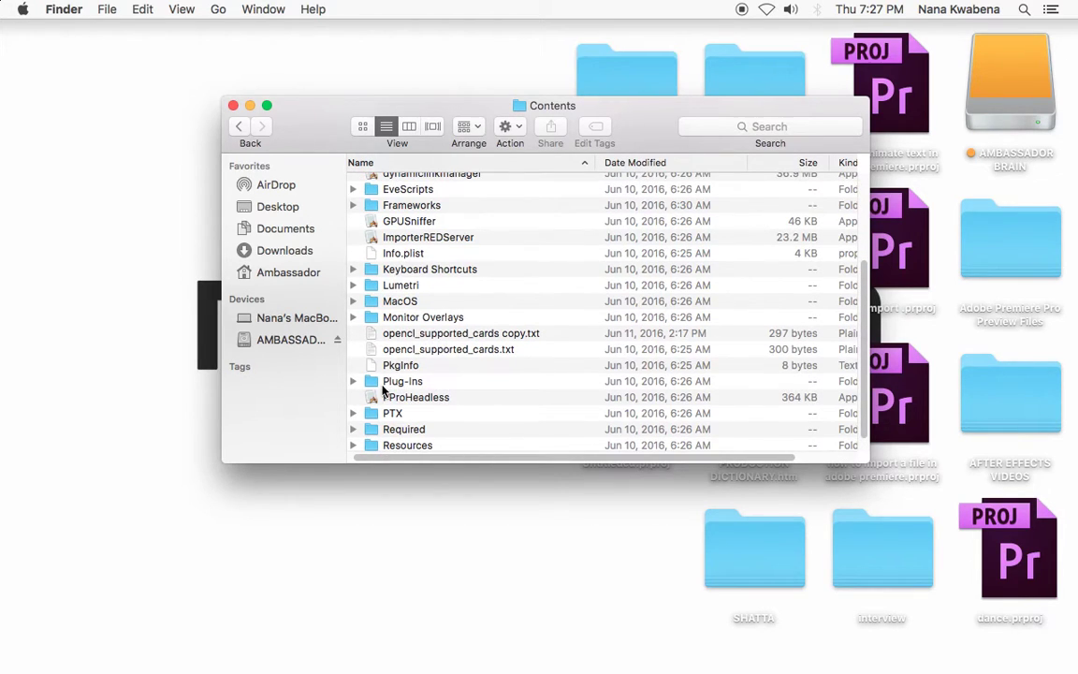
pyautogui.doubleClick(388, 380)
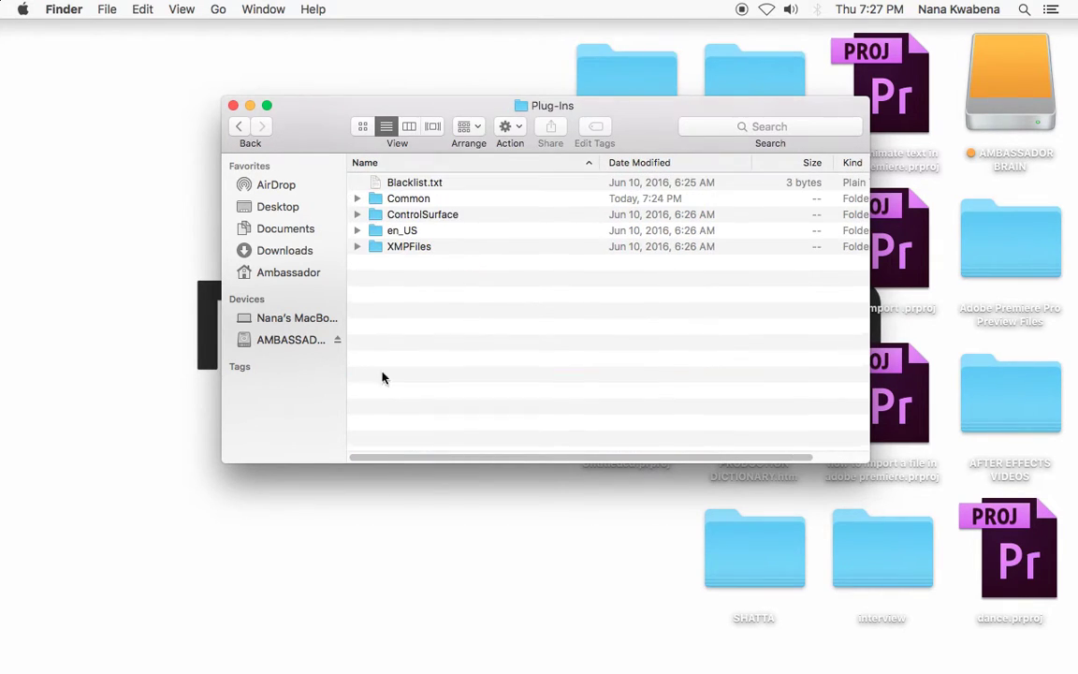
pyautogui.doubleClick(402, 198)
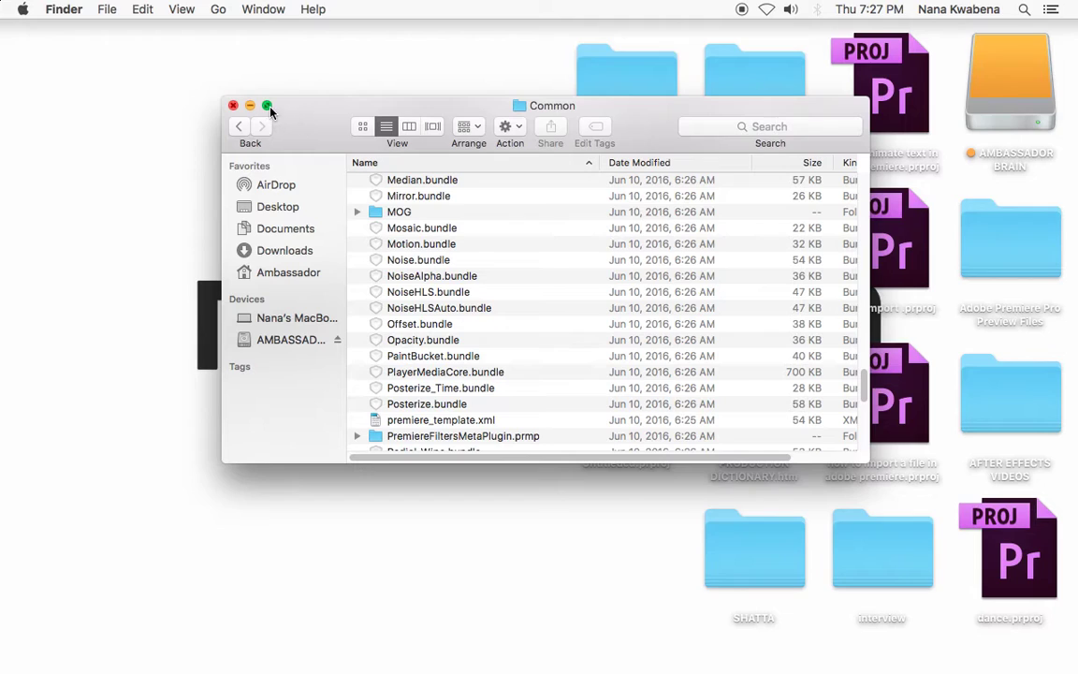
pyautogui.scroll(-10, 636, 266)
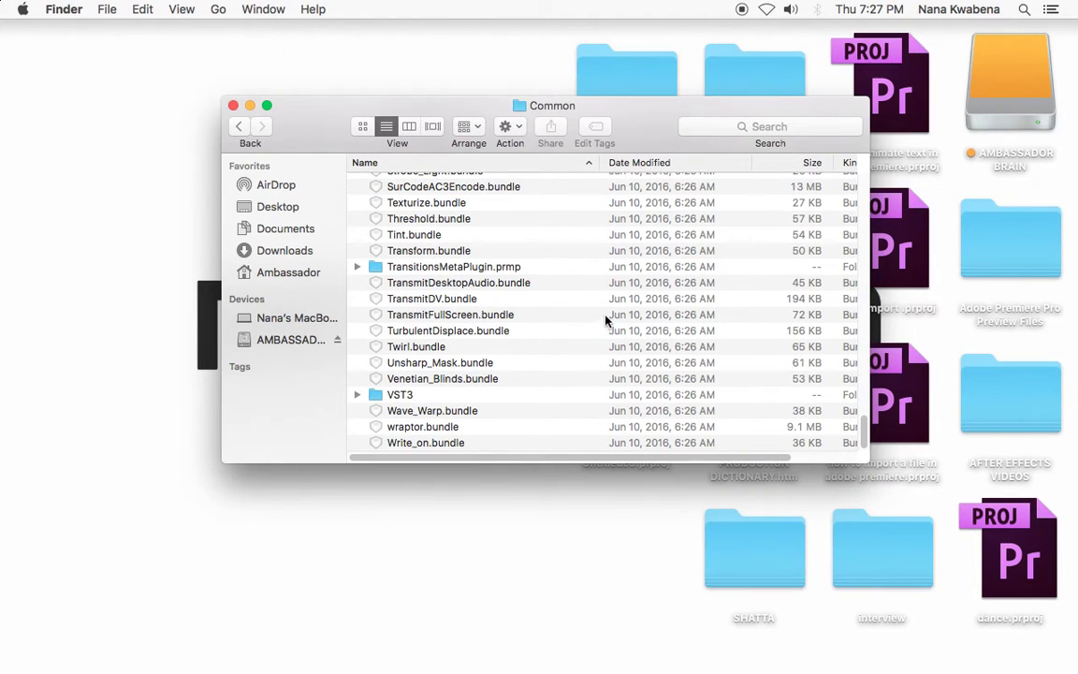
pyautogui.rightClick(642, 298)
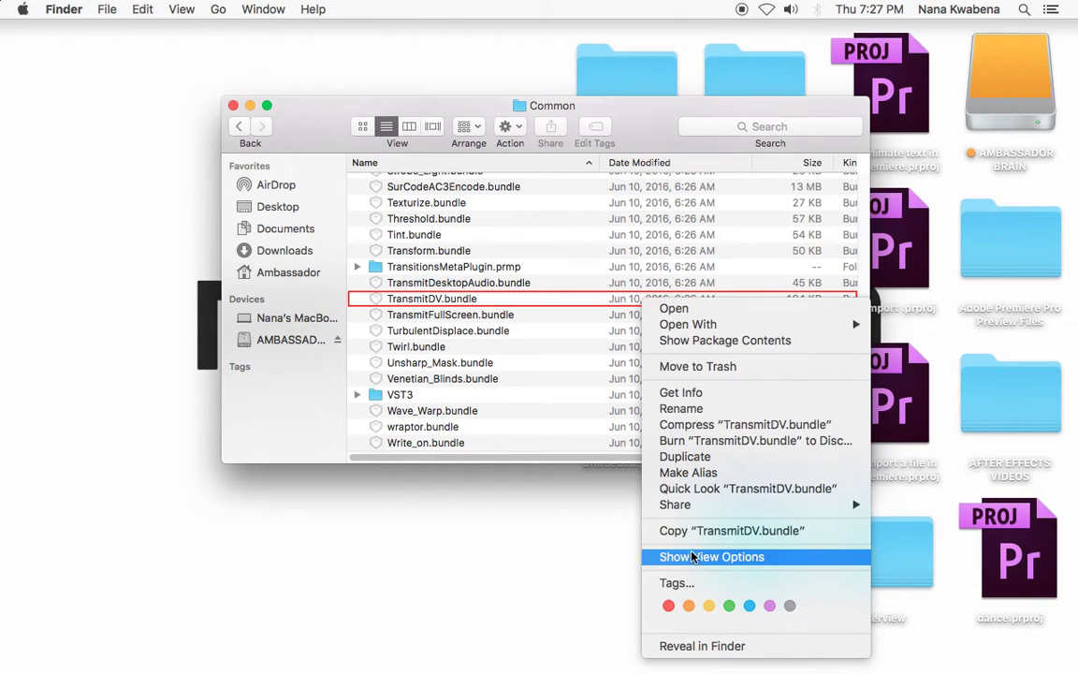
# - Paste the Twitch For Mac folder into the maximized Common plug-ins folder, viewed as icons
pyautogui.click(532, 130)
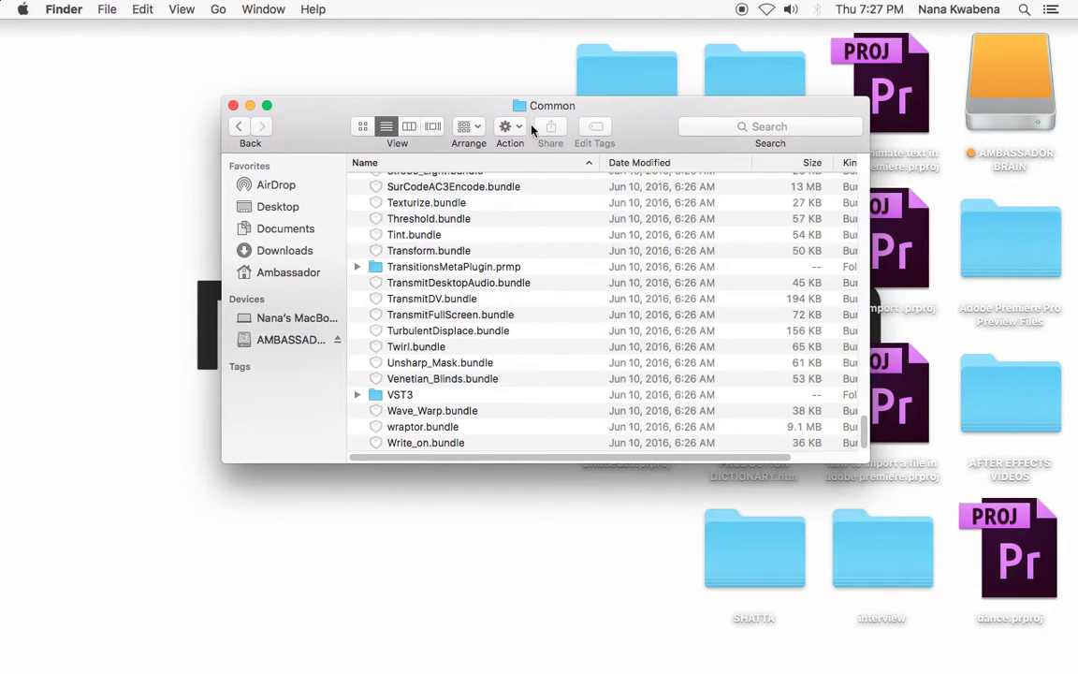
pyautogui.click(266, 108)
pyautogui.click(142, 16)
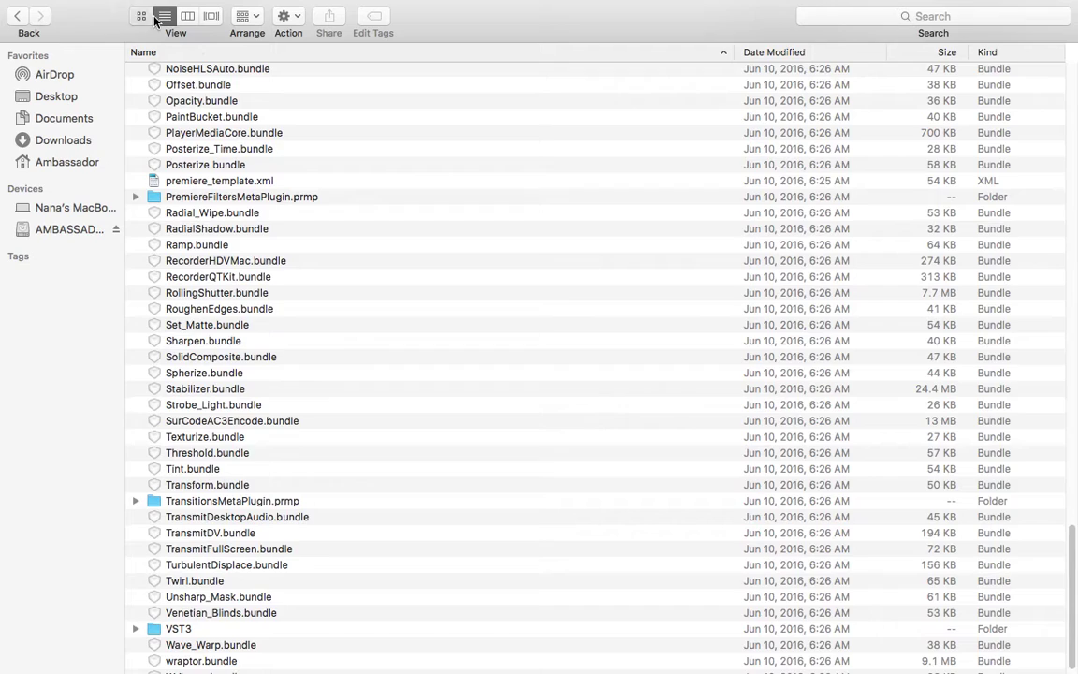
pyautogui.rightClick(465, 147)
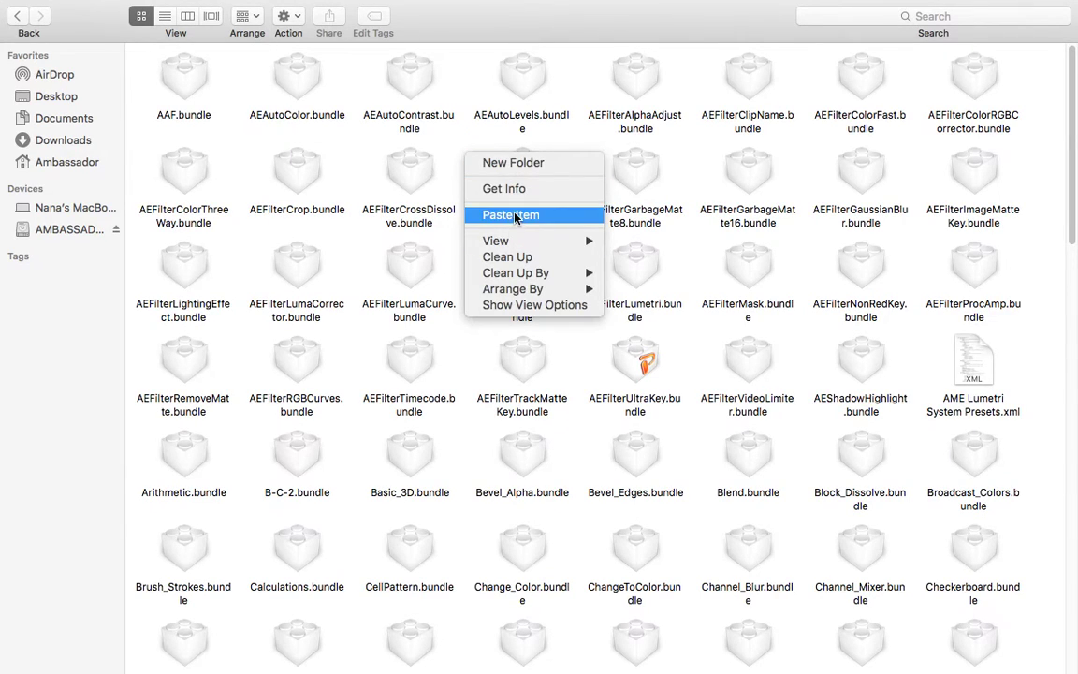
pyautogui.click(463, 190)
# - Find the pasted Twitch For Mac folder in Common, then close the Finder window
pyautogui.scroll(-10, 501, 355)
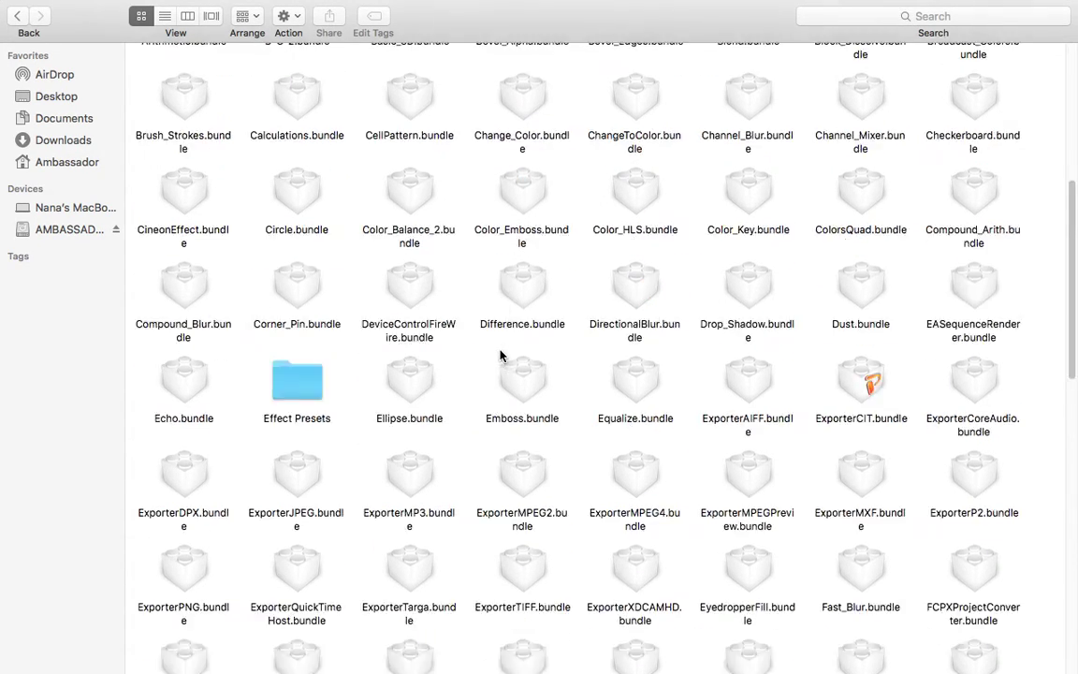
pyautogui.scroll(-10, 499, 356)
pyautogui.scroll(-1, 827, 377)
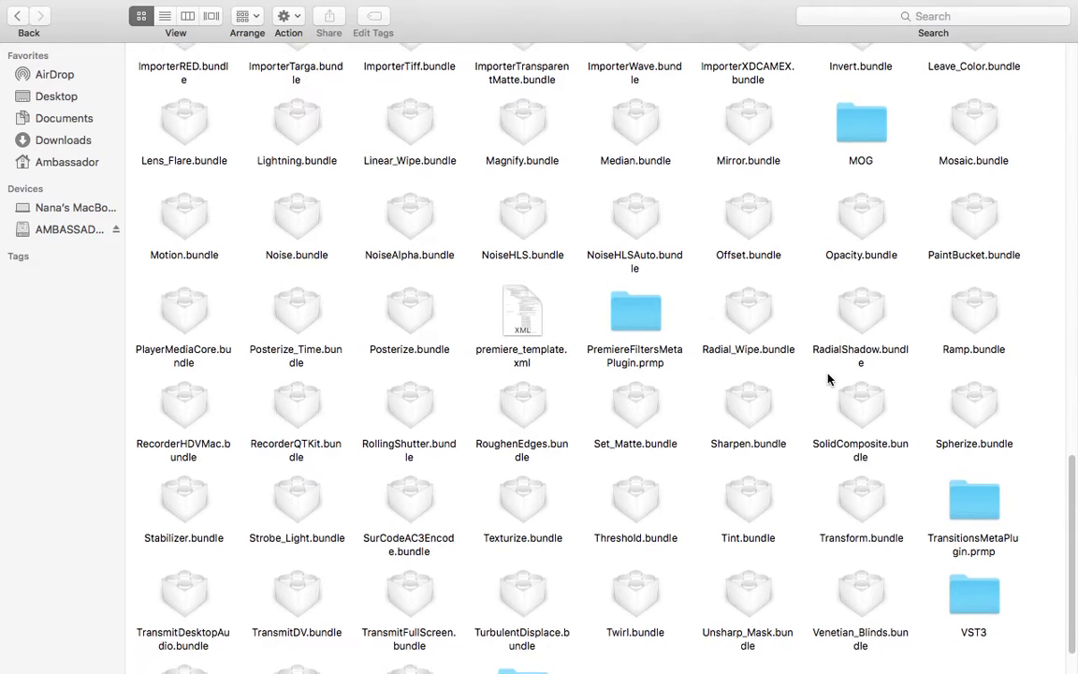
pyautogui.scroll(-2, 827, 378)
pyautogui.click(543, 651)
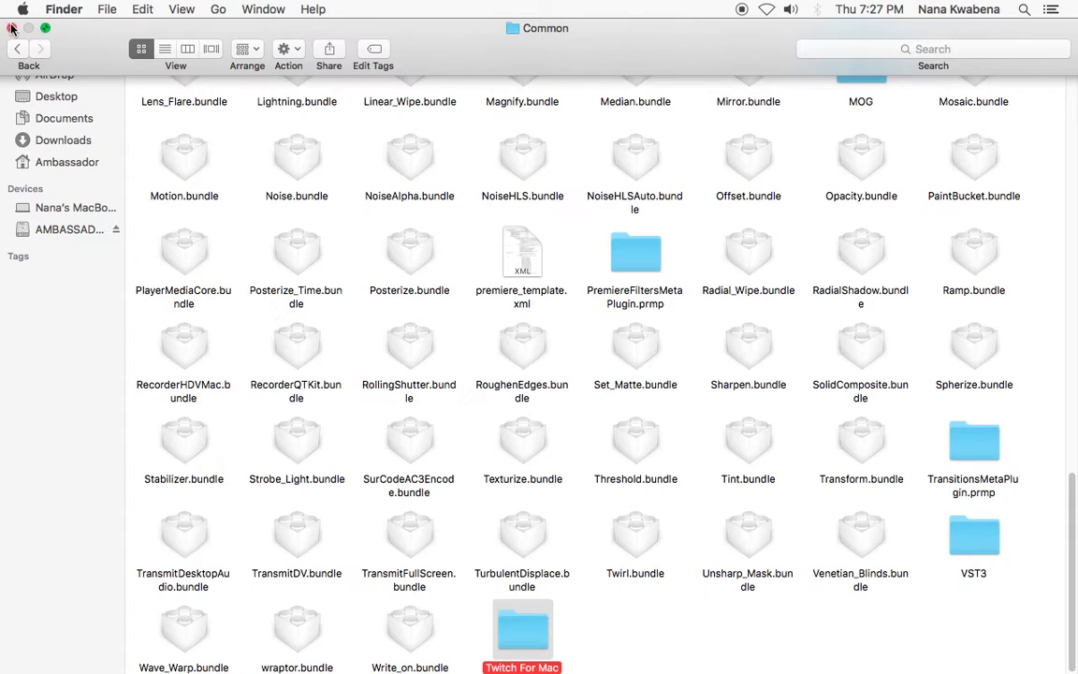
pyautogui.click(12, 29)
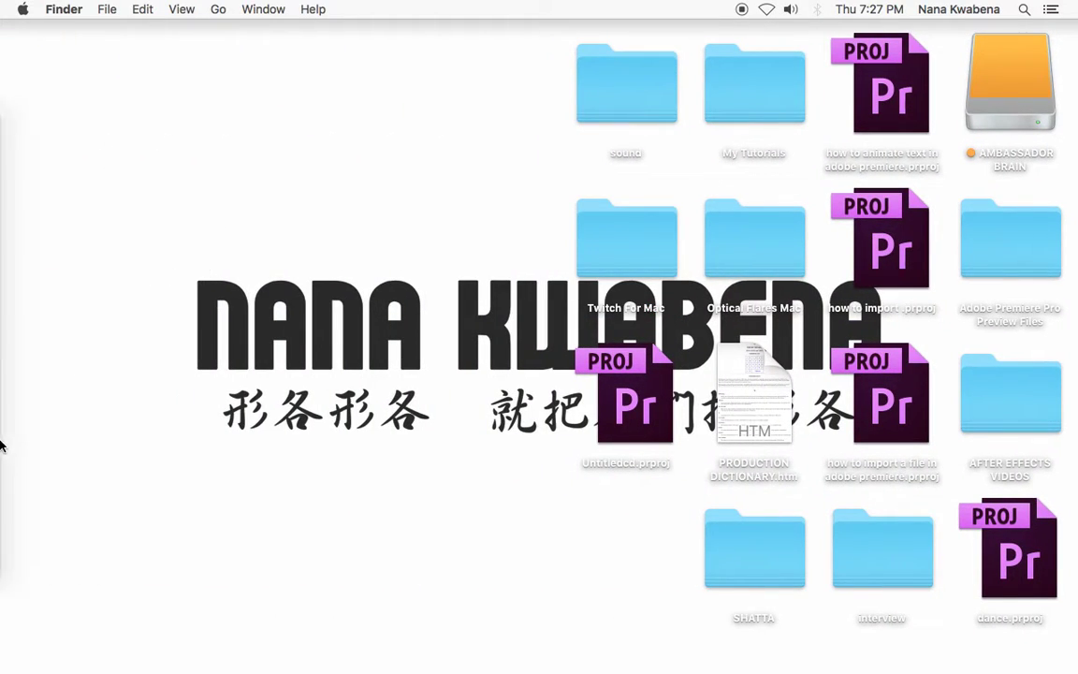
pyautogui.moveTo(58, 426)
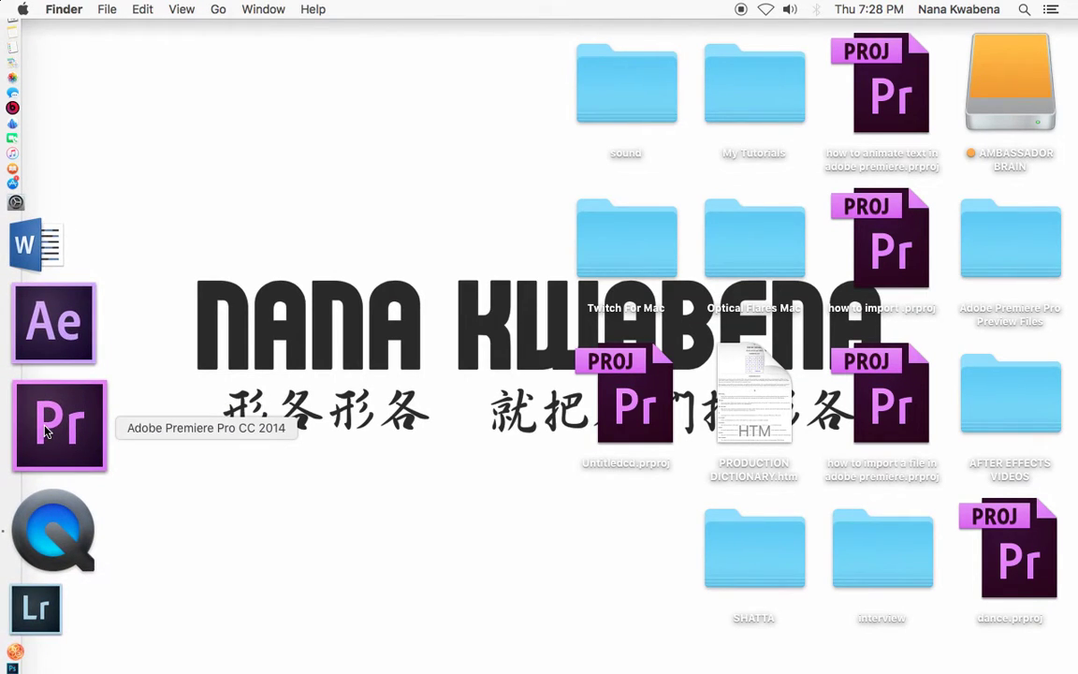
# - Launch Premiere Pro CC 2014 from the Dock and open the recent project Untitledcd
pyautogui.click(46, 430)
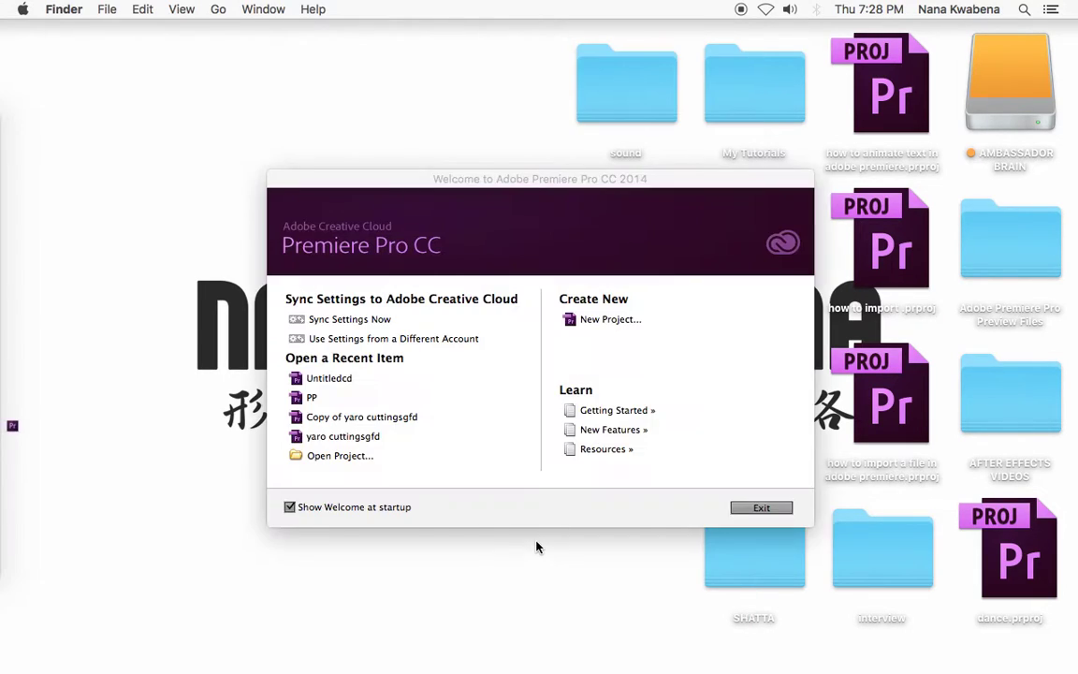
pyautogui.click(330, 378)
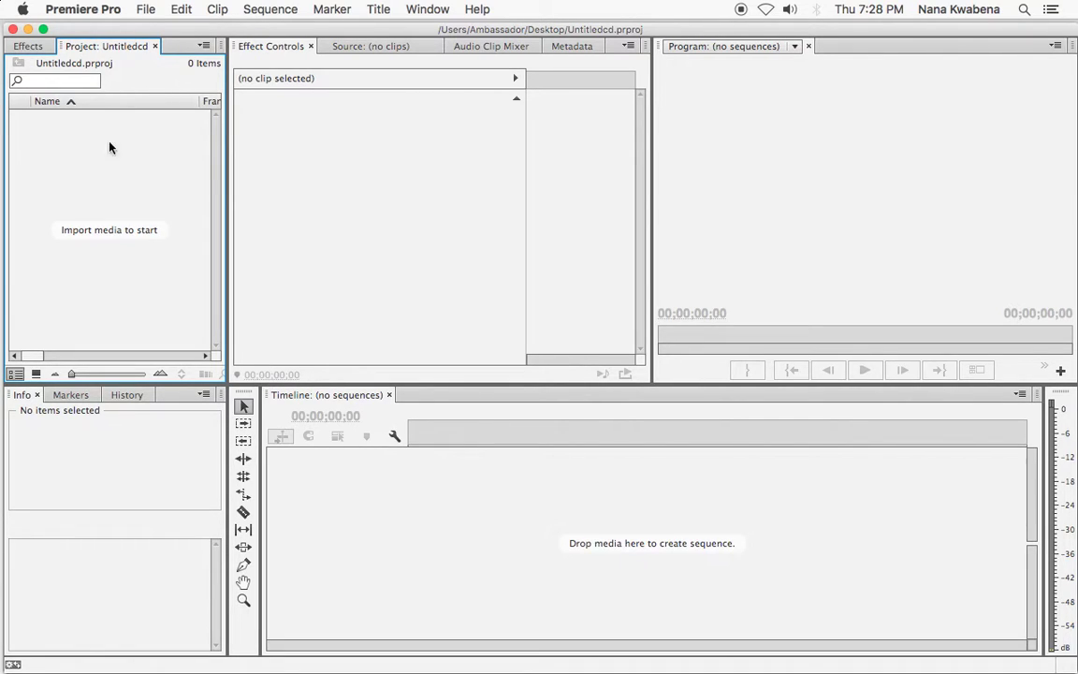
pyautogui.click(27, 47)
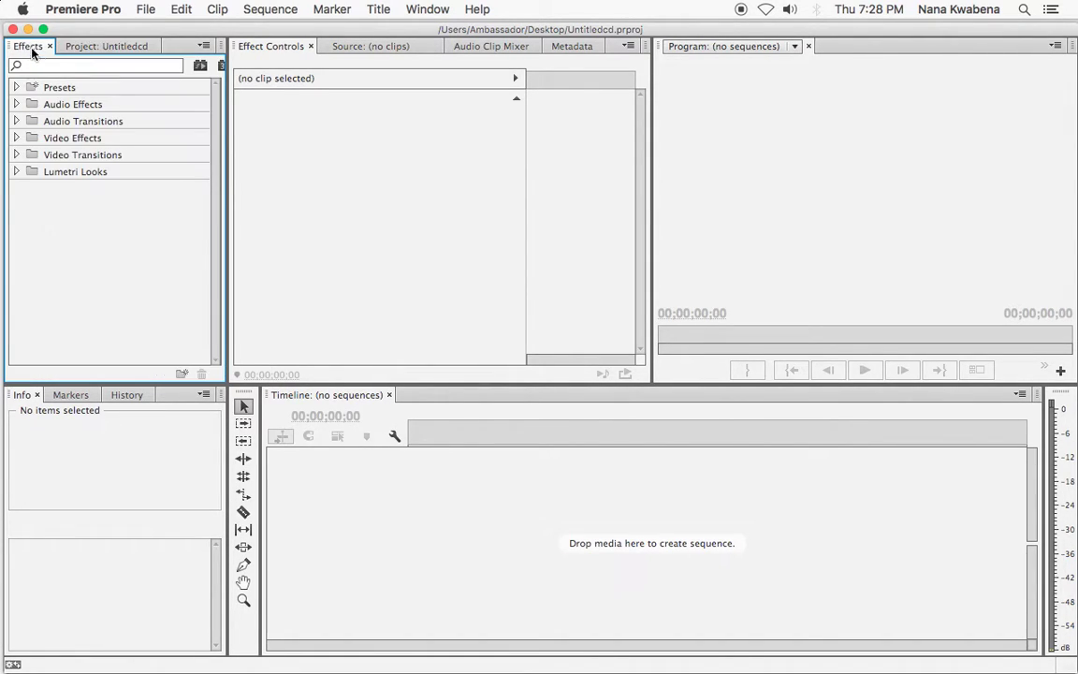
pyautogui.click(16, 138)
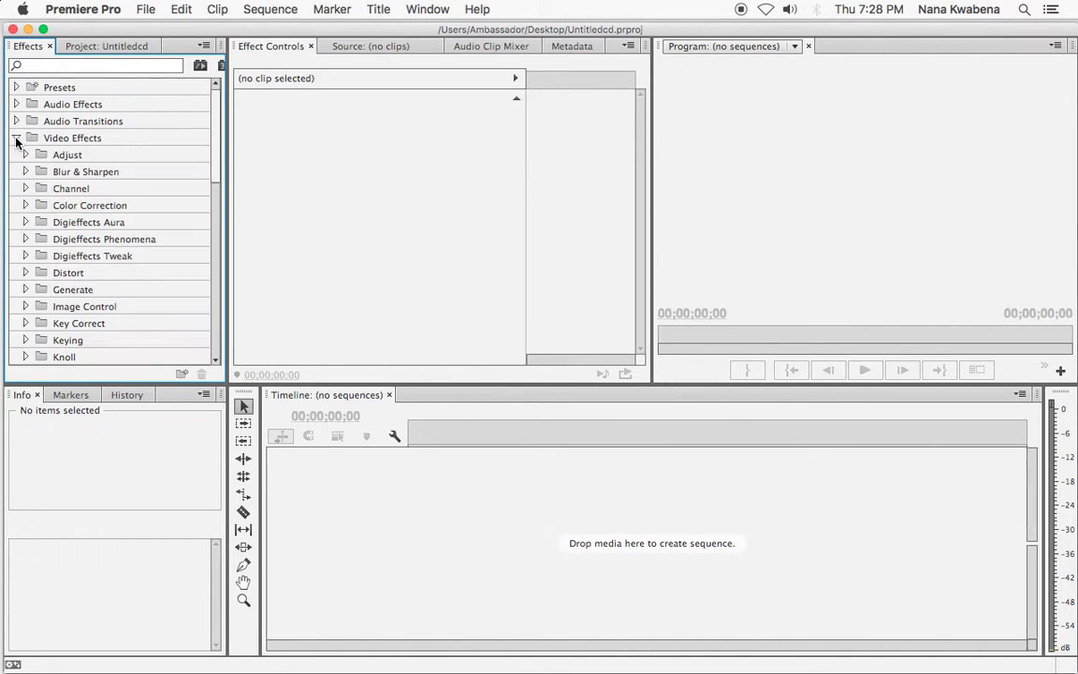
pyautogui.moveTo(214, 145); pyautogui.dragTo(205, 316)
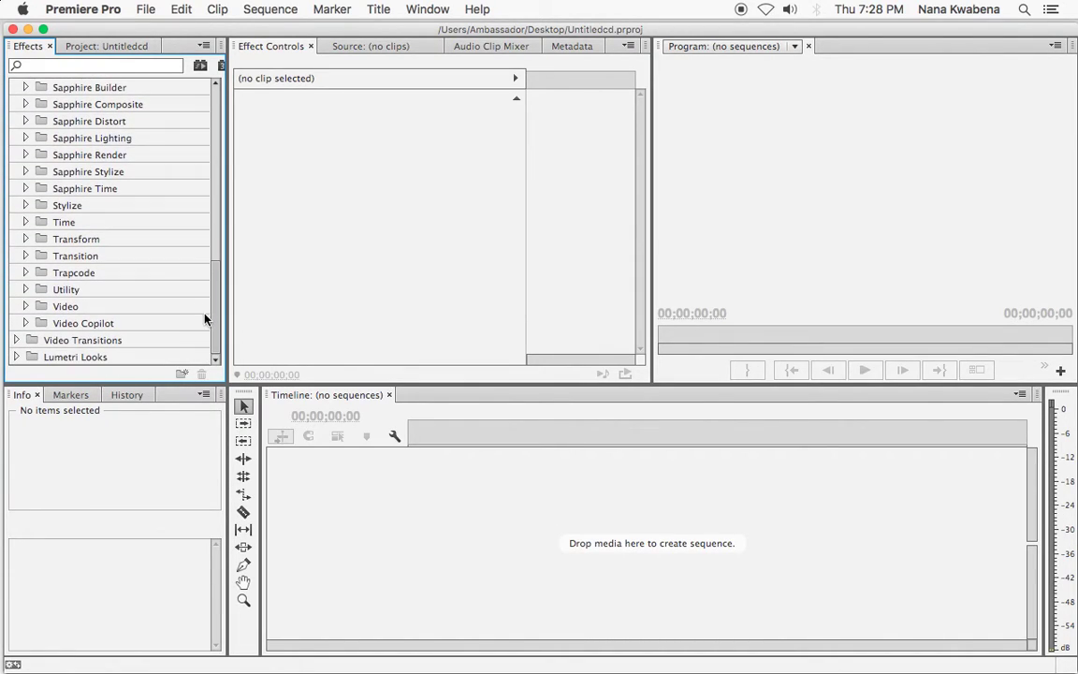
pyautogui.click(25, 323)
pyautogui.click(58, 345)
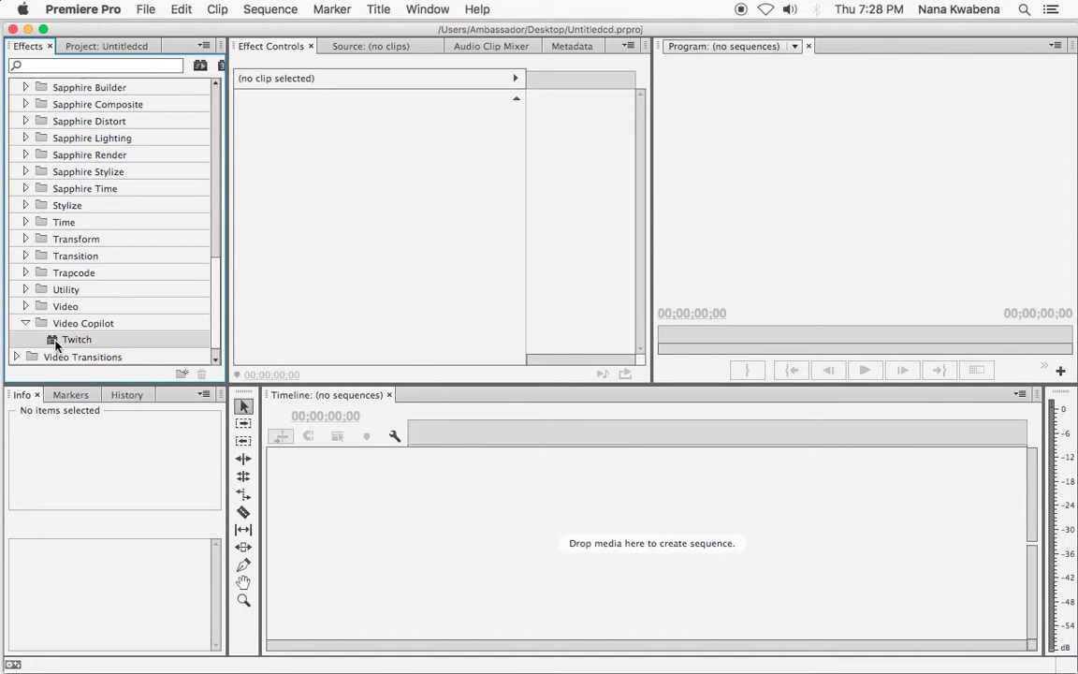
# - Import the Sarkodie – Lies ft. Lil Shaker mp4 from Downloads into the Project panel
pyautogui.click(95, 45)
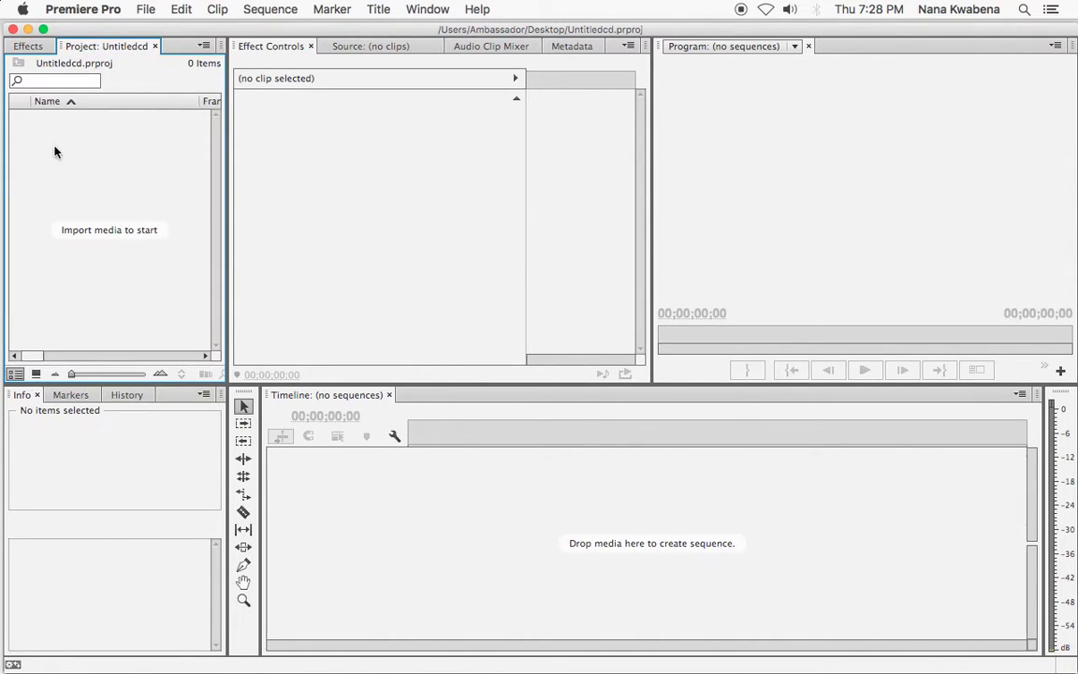
pyautogui.doubleClick(123, 144)
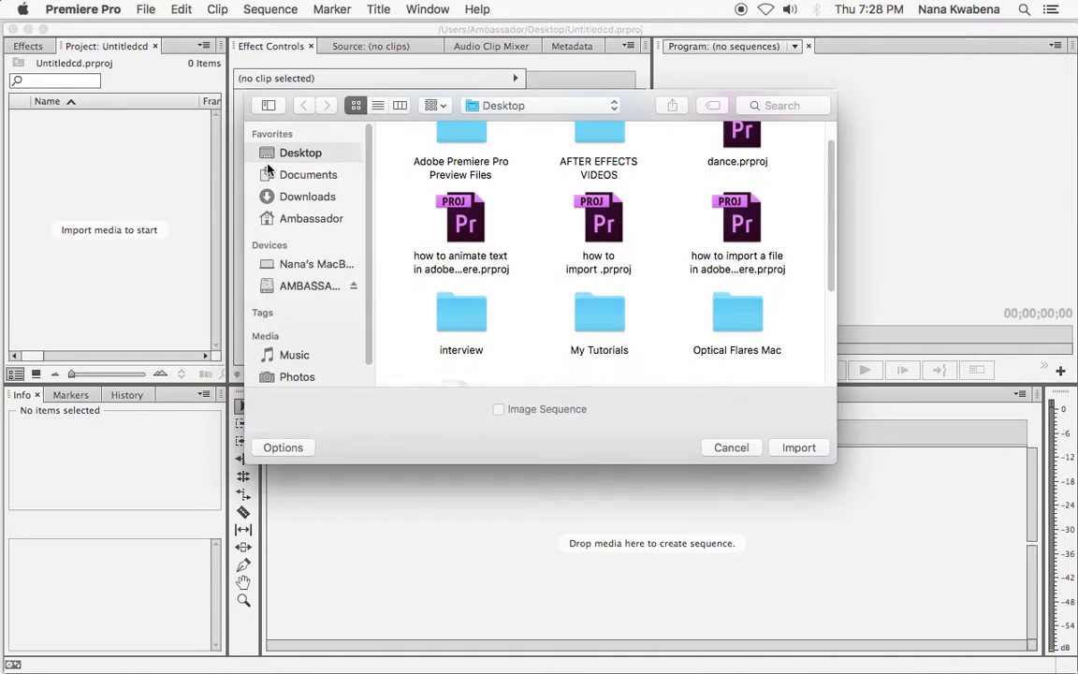
pyautogui.click(323, 197)
pyautogui.moveTo(829, 139); pyautogui.dragTo(818, 261)
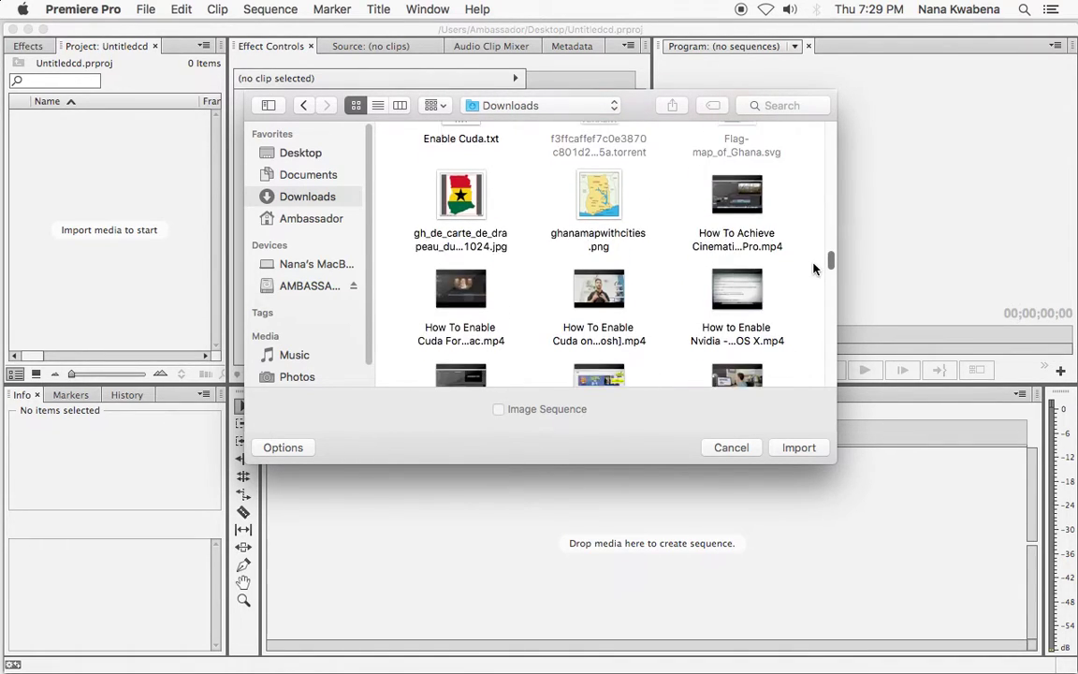
pyautogui.moveTo(818, 260); pyautogui.dragTo(806, 277)
pyautogui.click(744, 279)
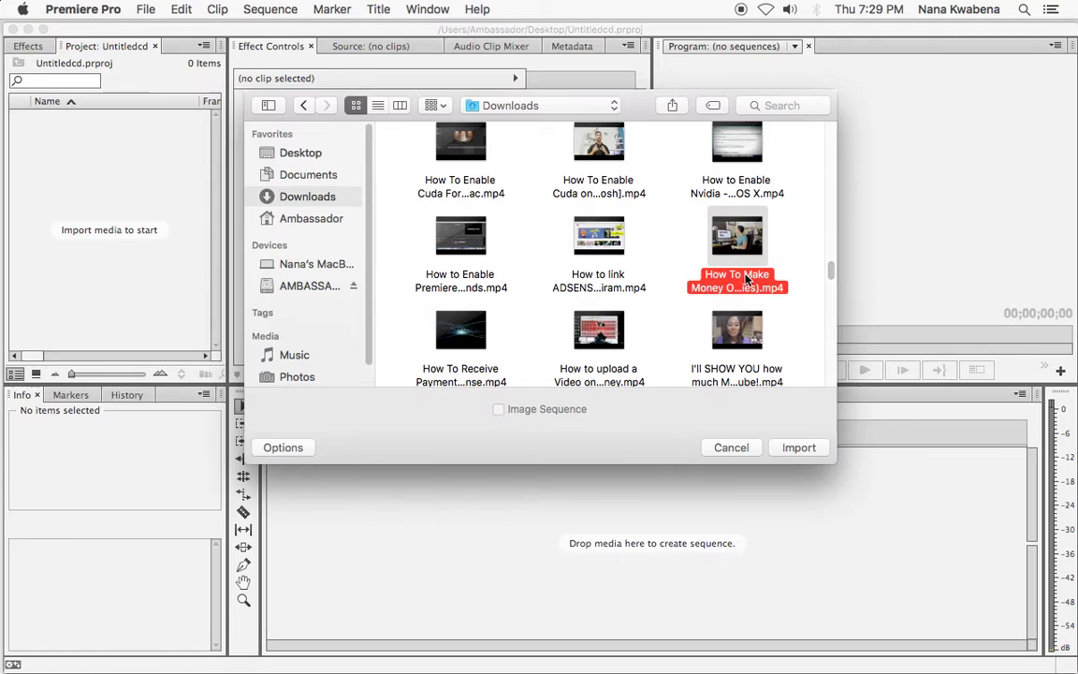
pyautogui.press('s')
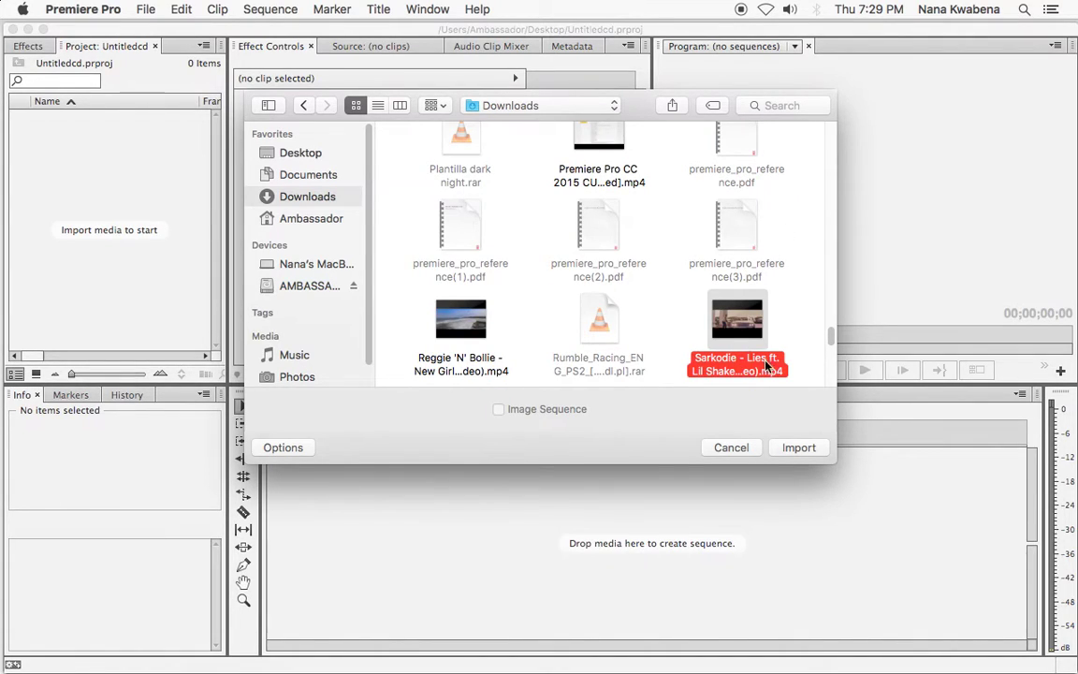
pyautogui.click(798, 449)
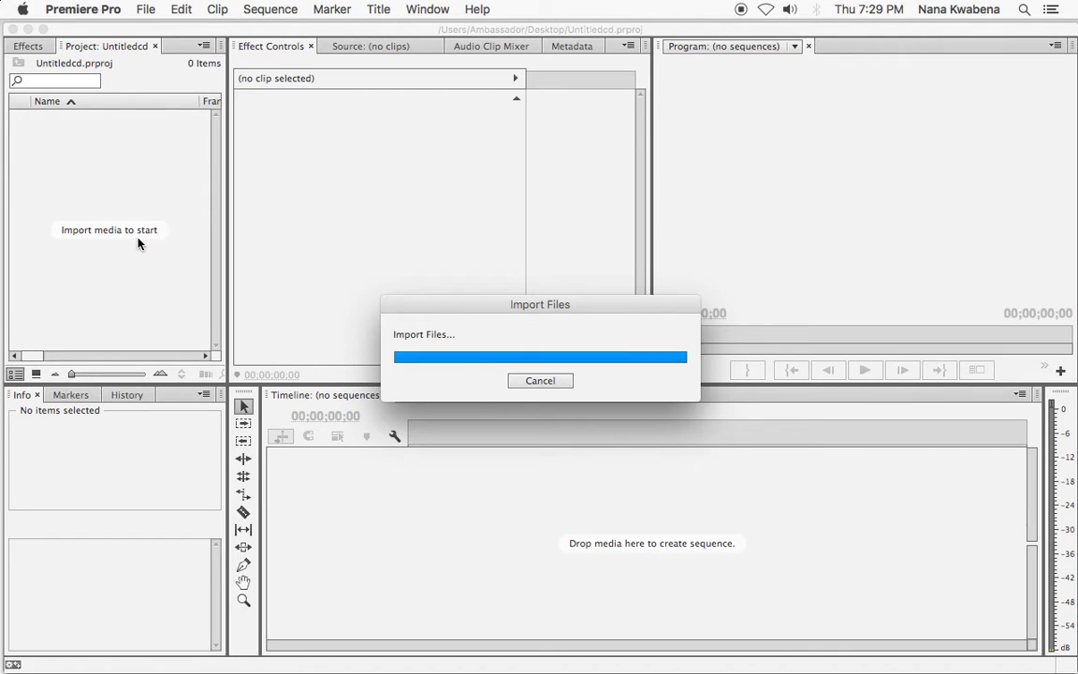
# - Create a new sequence, Sequence 01, via File > New > Sequence
pyautogui.click(145, 10)
pyautogui.moveTo(159, 29)
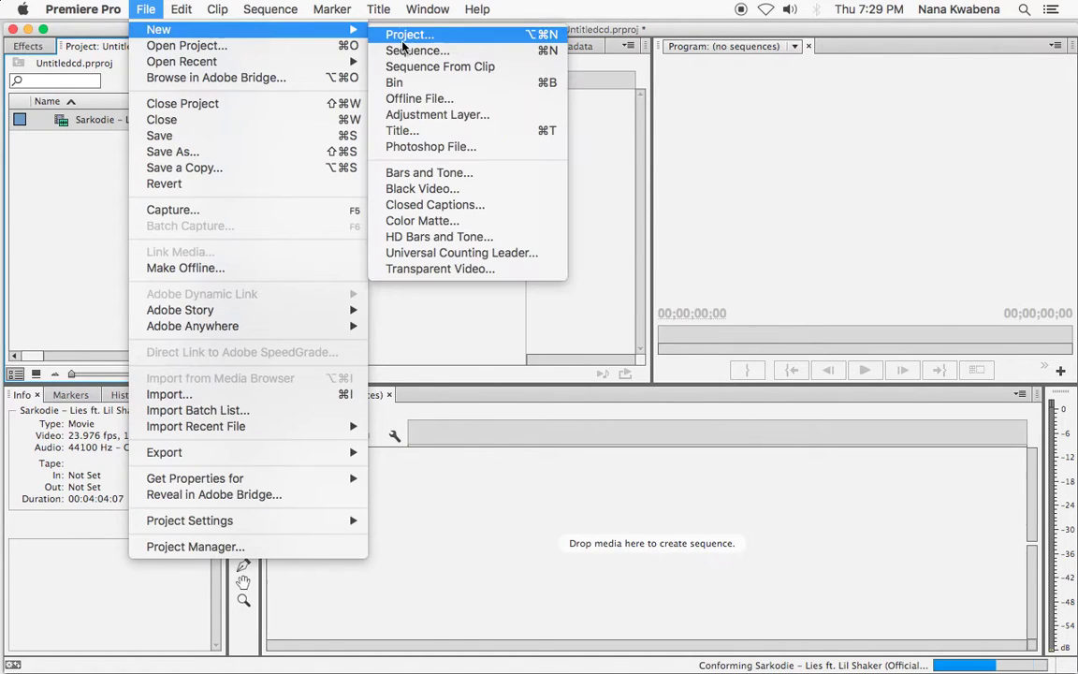
pyautogui.click(402, 32)
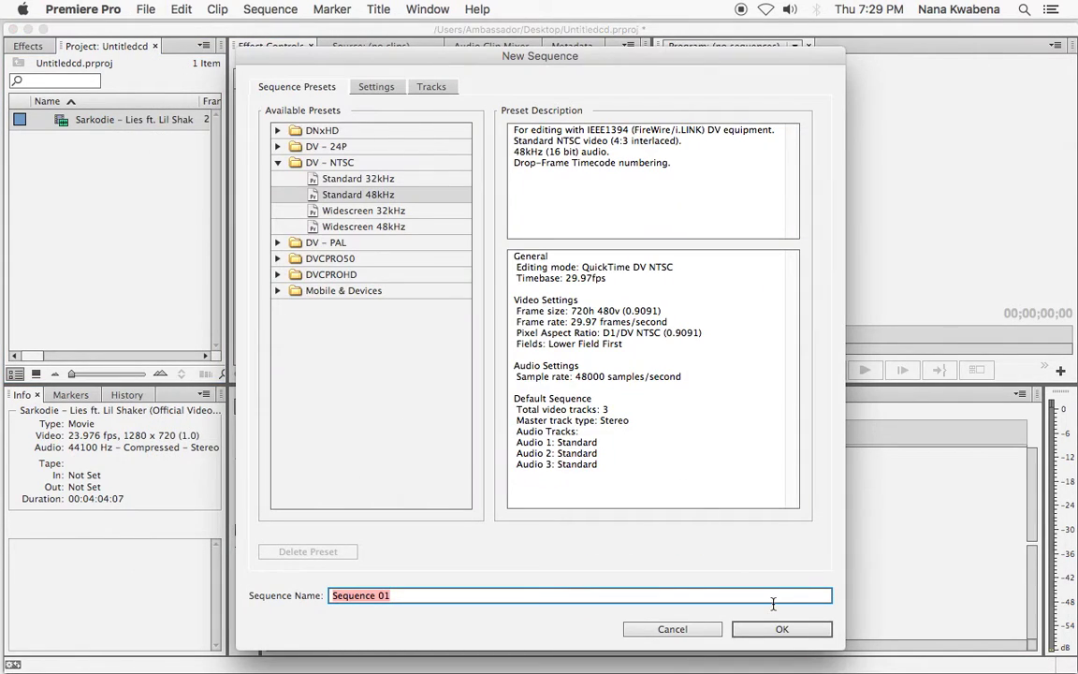
pyautogui.click(776, 631)
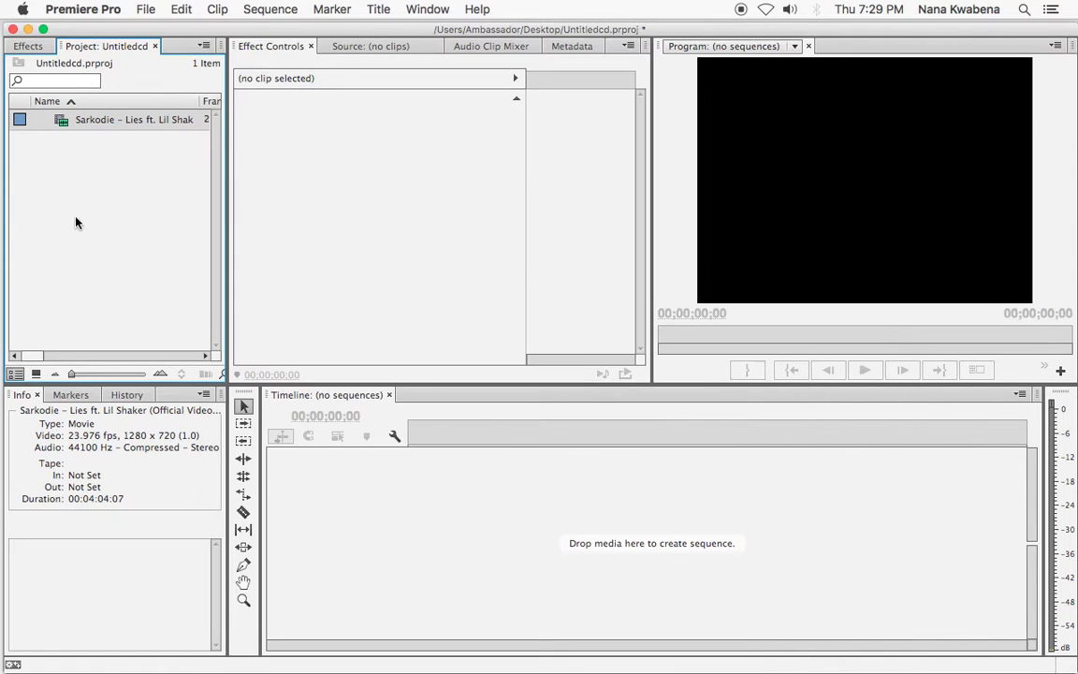
# - Place the Sarkodie clip in Sequence 01, matching settings, with the playhead at 00:00:19:19
pyautogui.moveTo(66, 119); pyautogui.dragTo(436, 519)
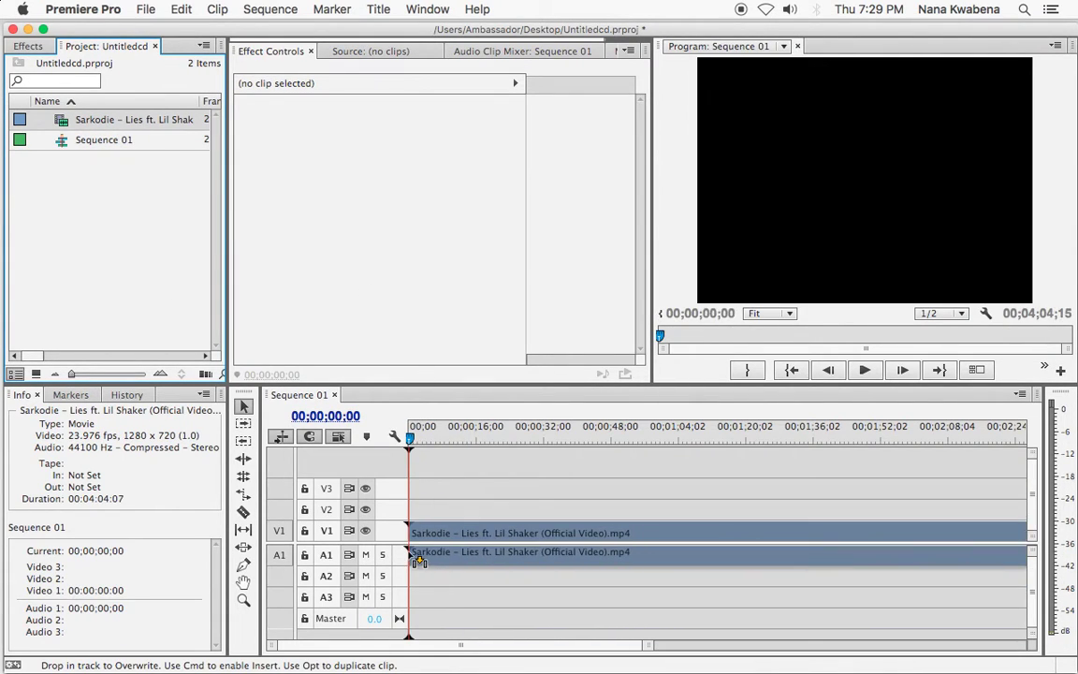
pyautogui.click(510, 391)
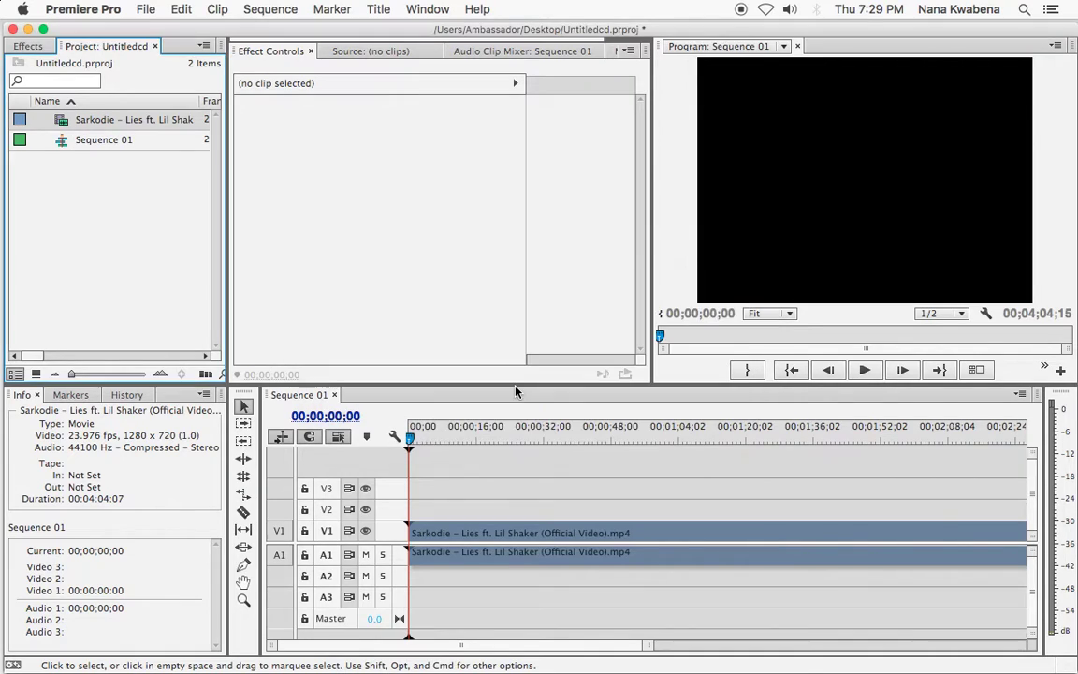
pyautogui.click(492, 437)
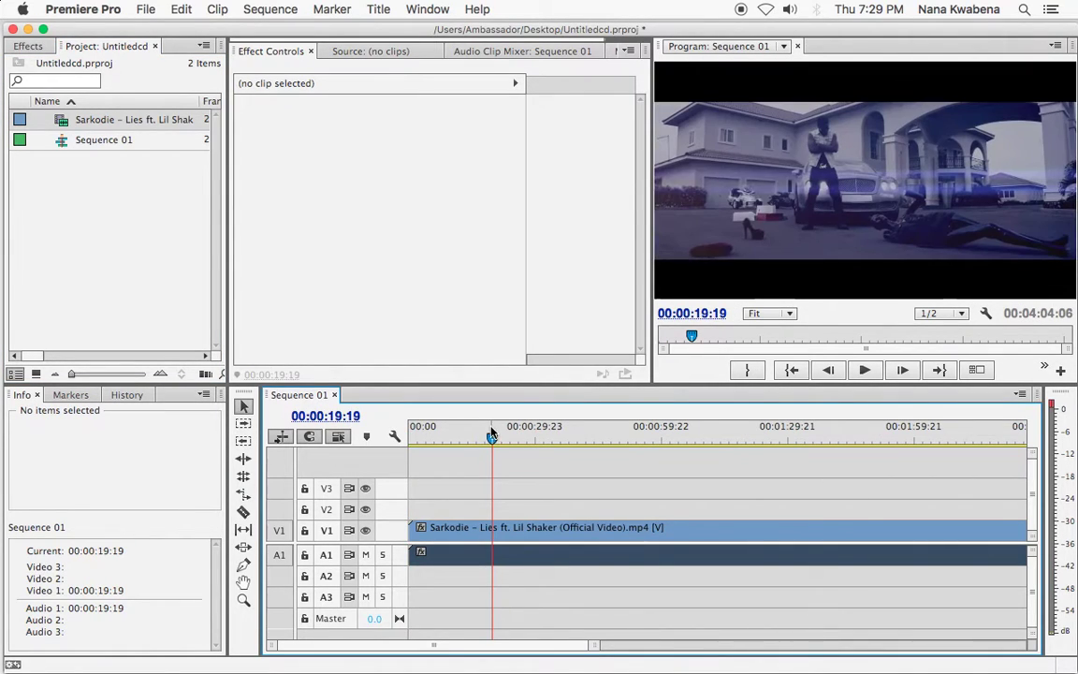
pyautogui.click(28, 46)
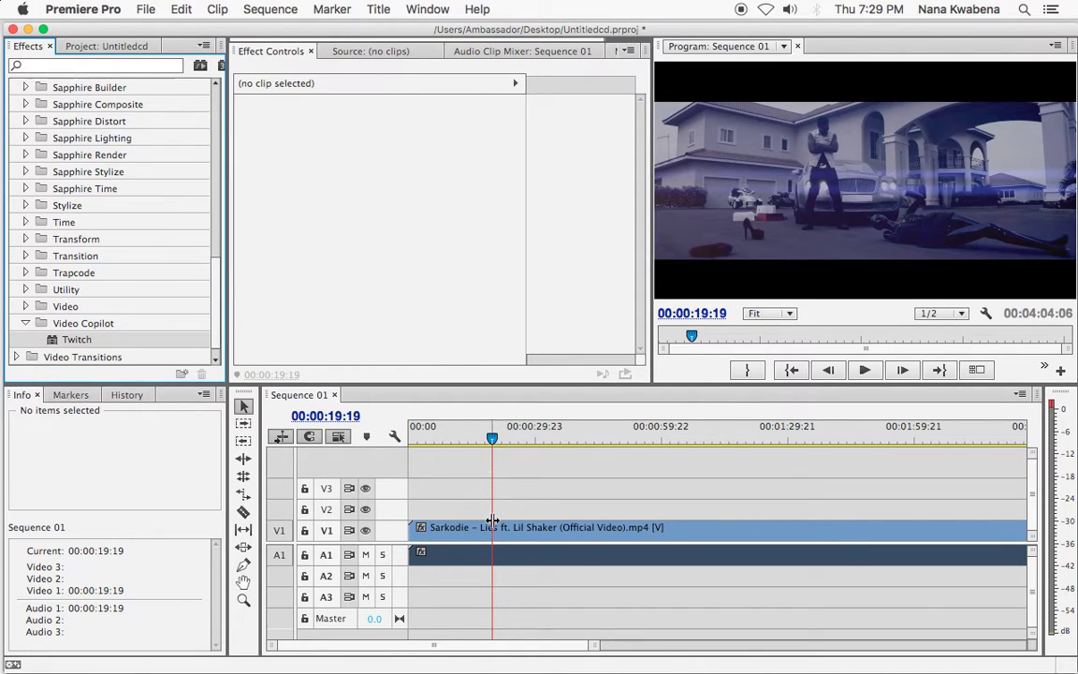
# - Razor the clip at 00:00:19:19 and again shortly after to isolate a middle piece
pyautogui.click(244, 512)
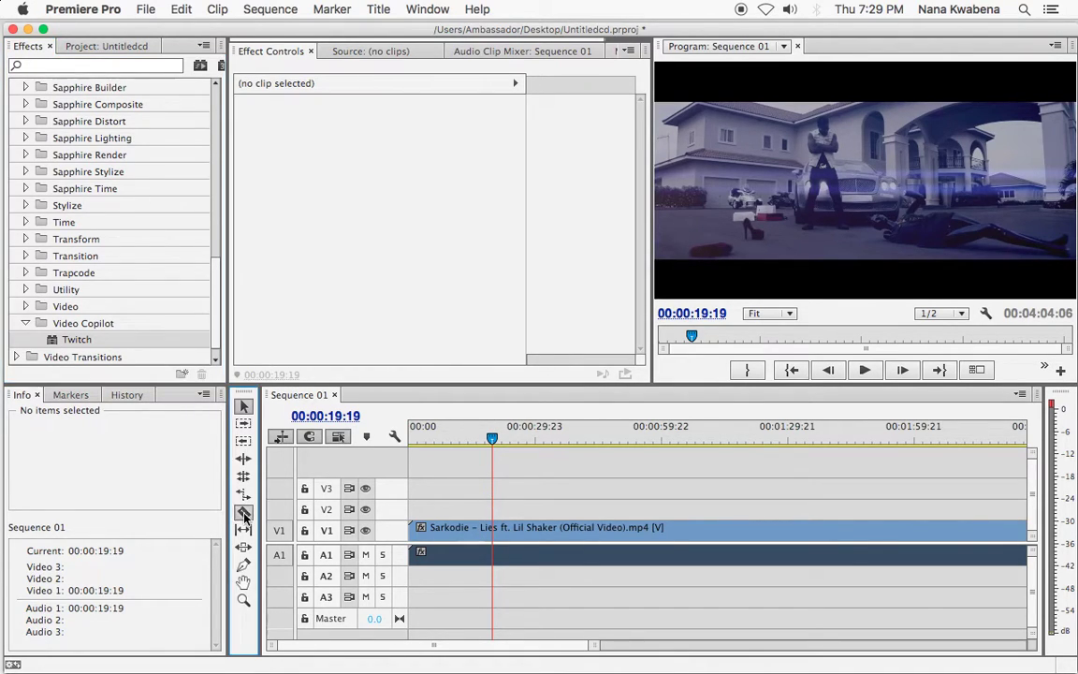
pyautogui.click(493, 528)
pyautogui.click(559, 529)
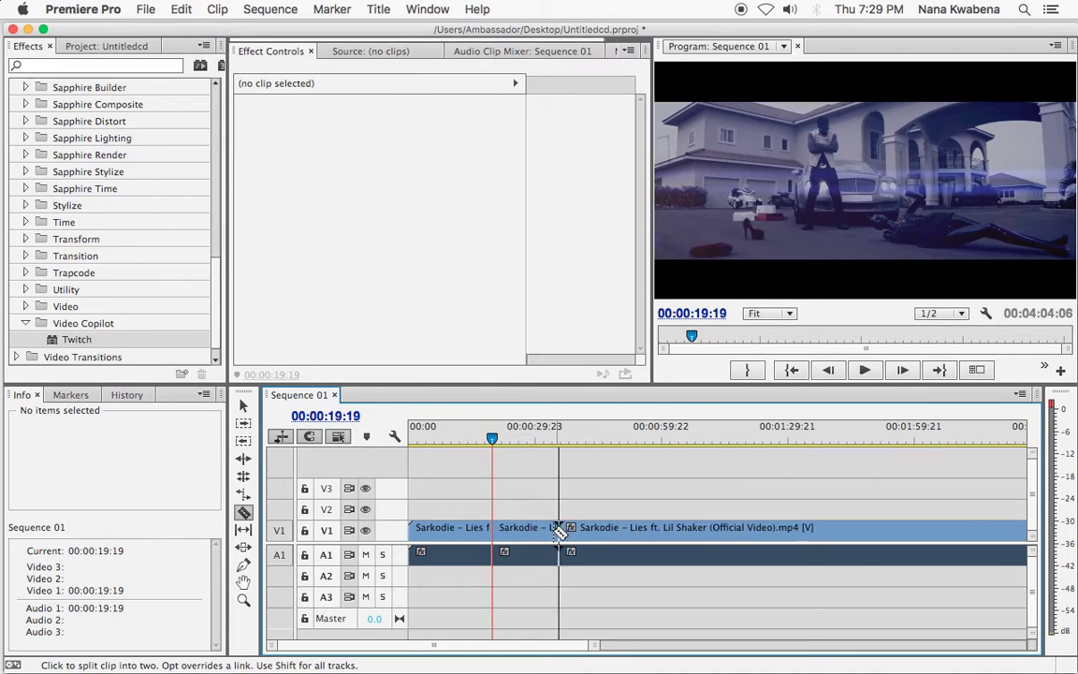
# - Apply the Video Copilot Twitch effect to the middle clip
pyautogui.click(243, 405)
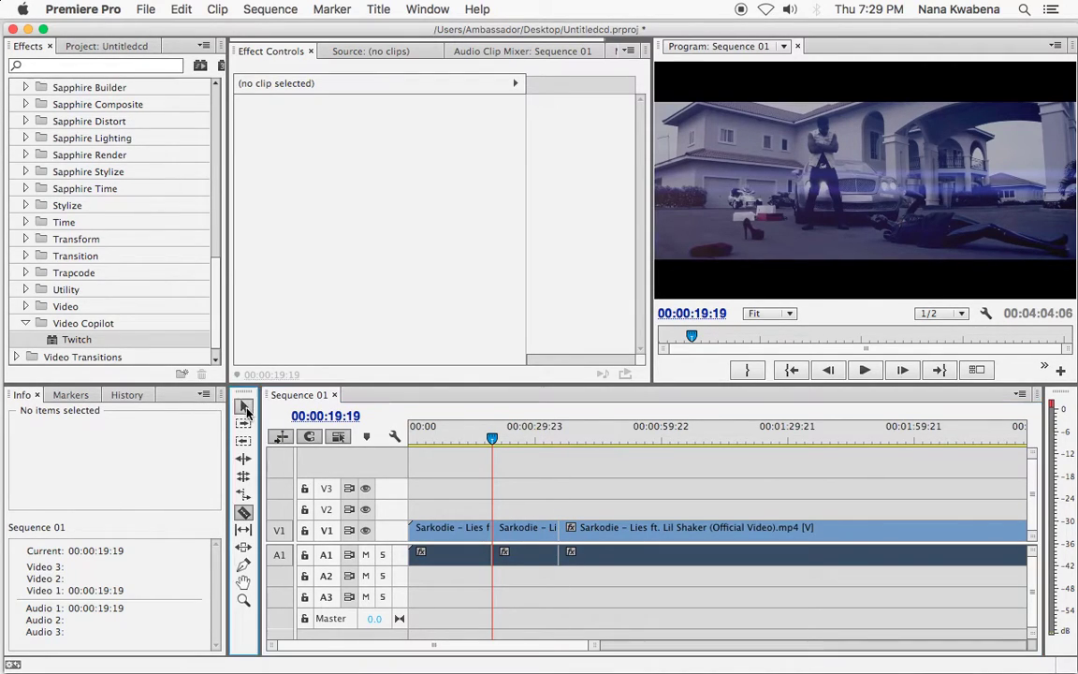
pyautogui.click(52, 340)
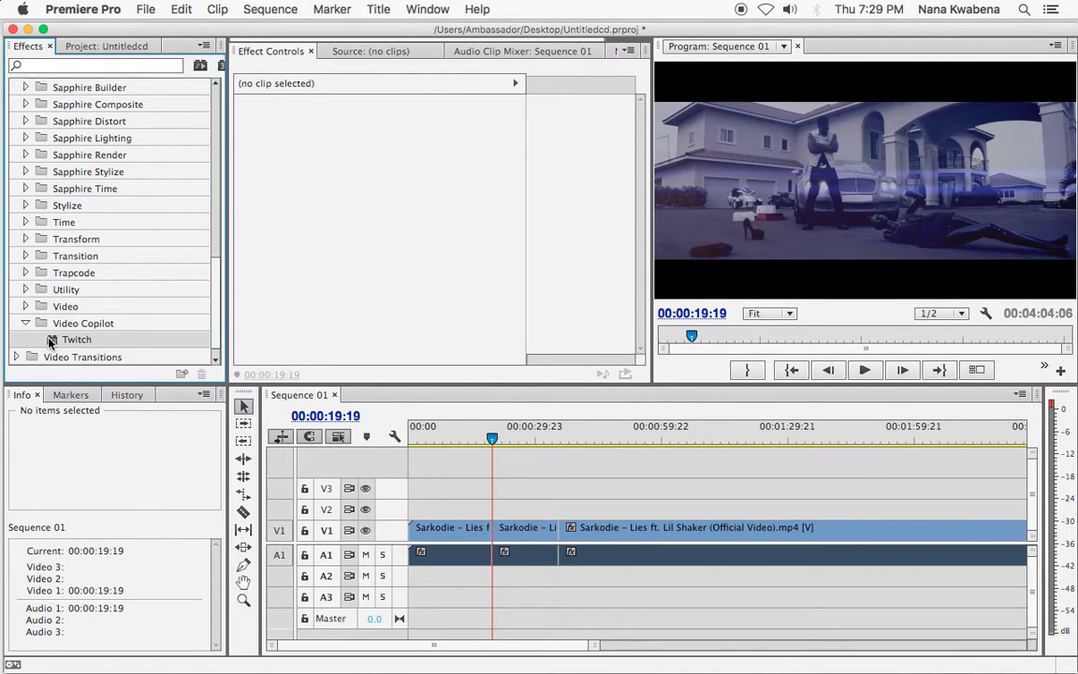
pyautogui.moveTo(51, 342); pyautogui.dragTo(526, 533)
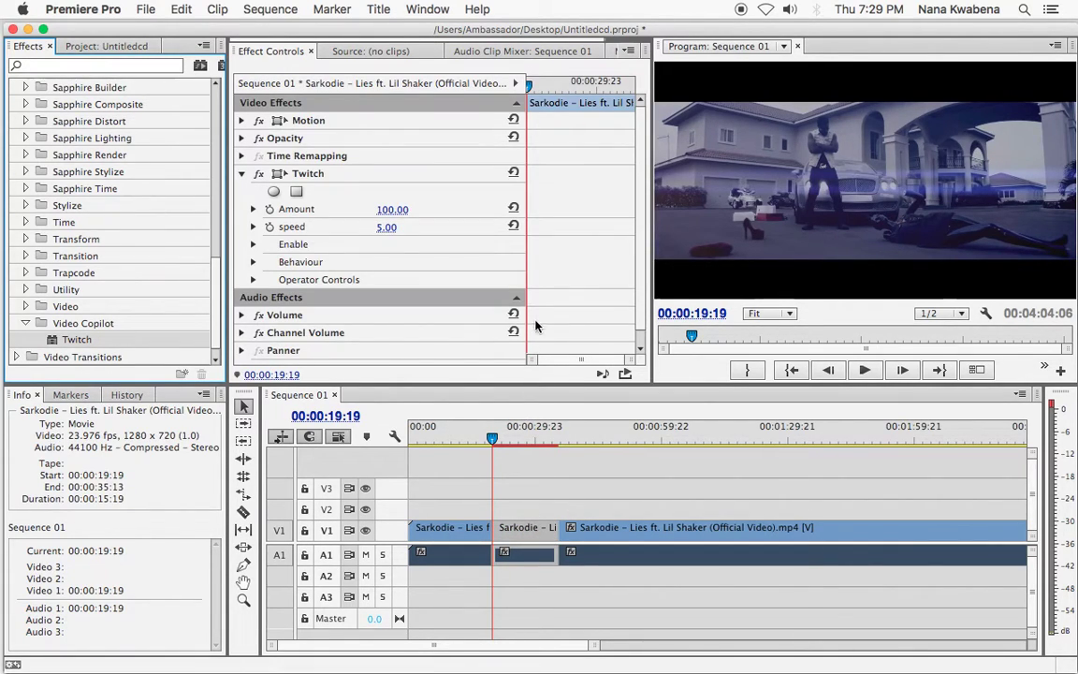
# - Check Scale under Twitch > Enable for the middle clip and play the sequence to preview
pyautogui.scroll(-2, 582, 126)
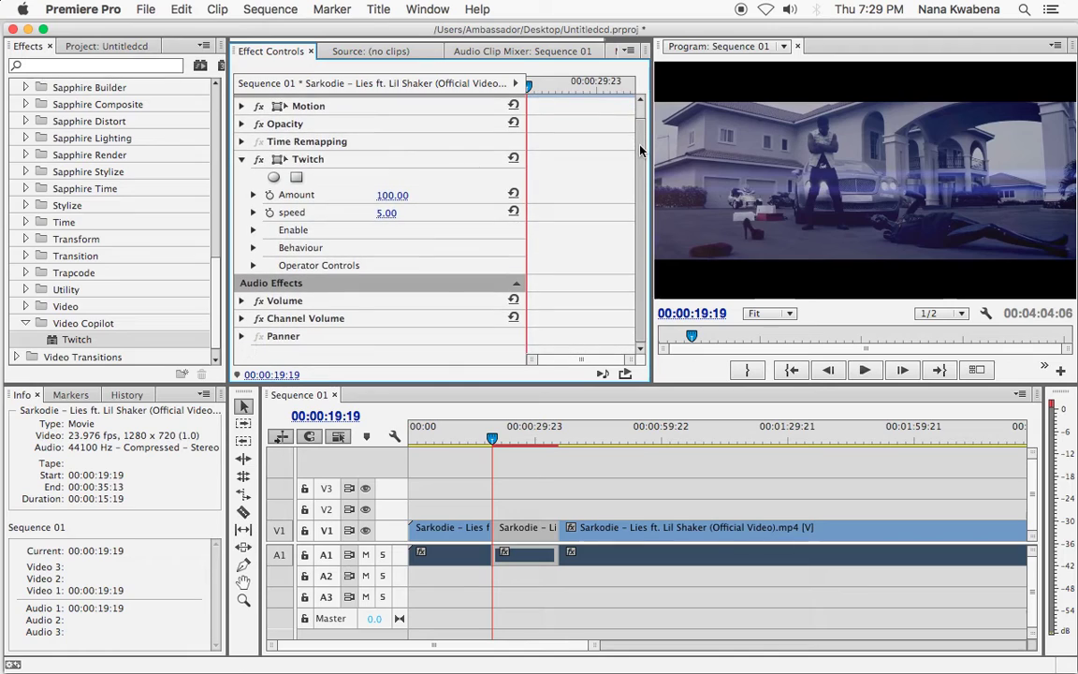
pyautogui.click(254, 230)
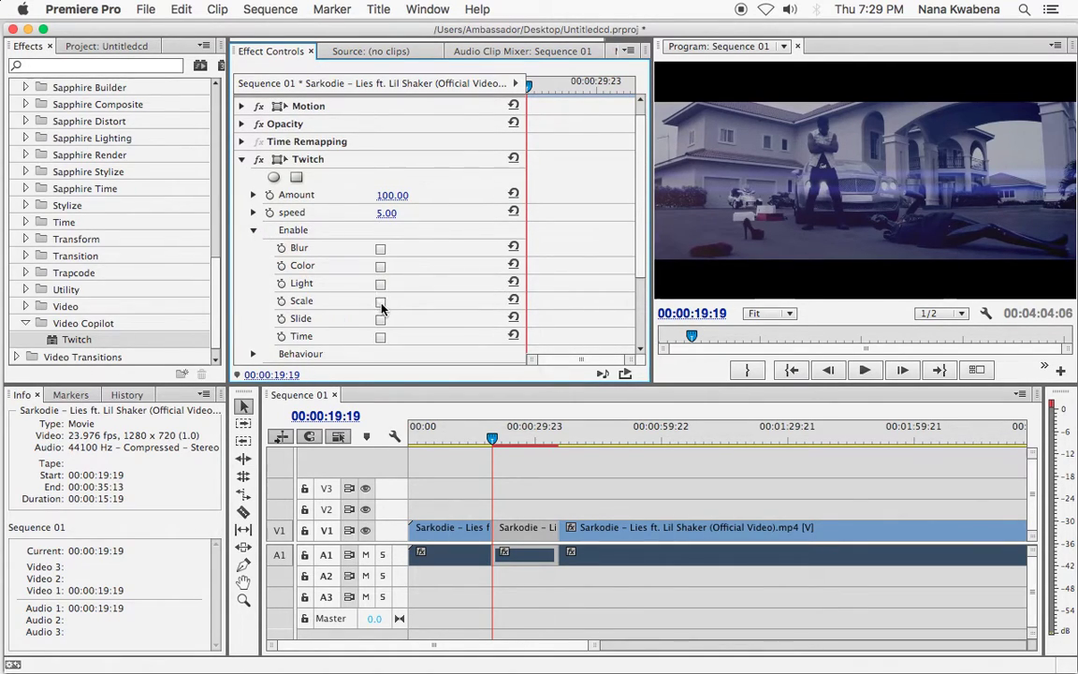
pyautogui.click(526, 496)
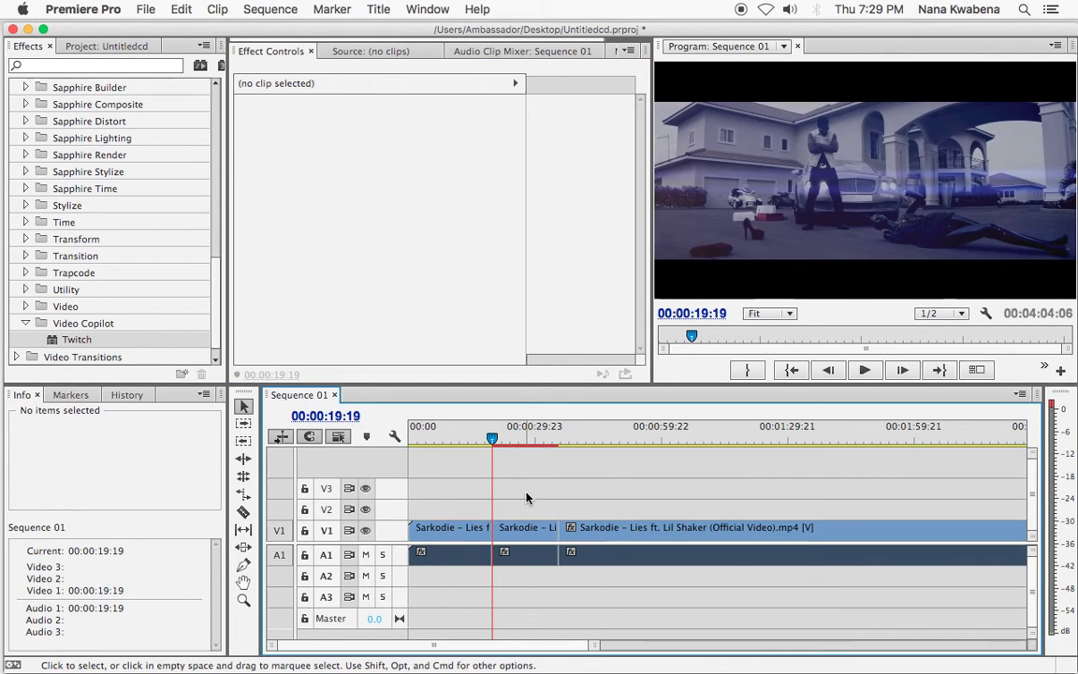
pyautogui.press('space')
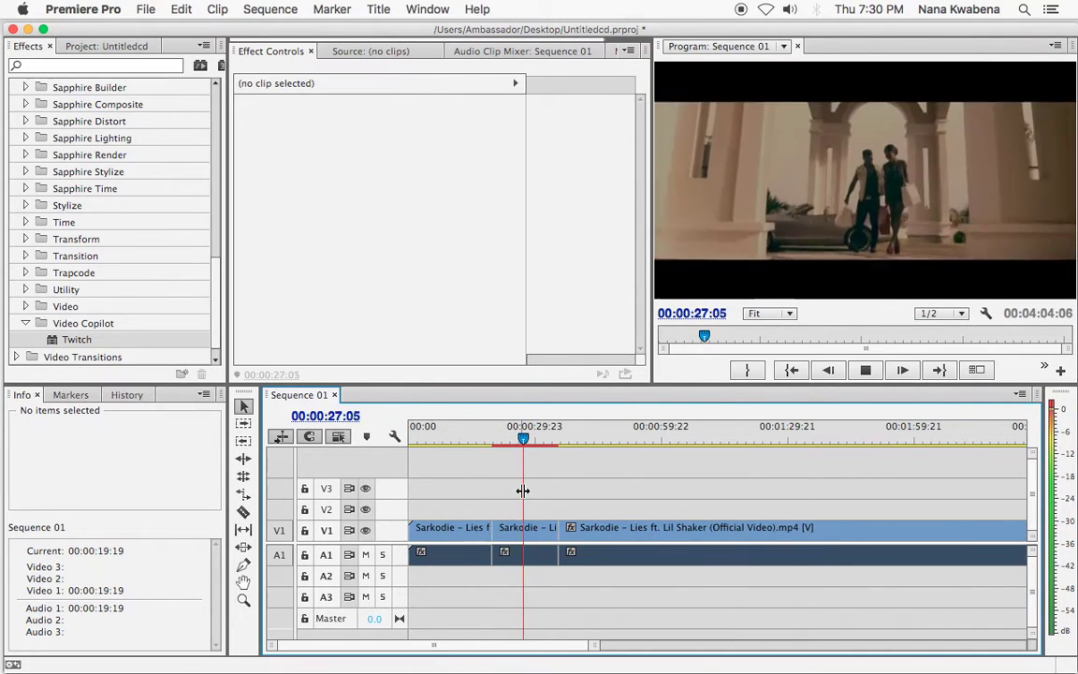
# - Turn on Twitch's Color option for the middle clip and preview it
pyautogui.click(508, 542)
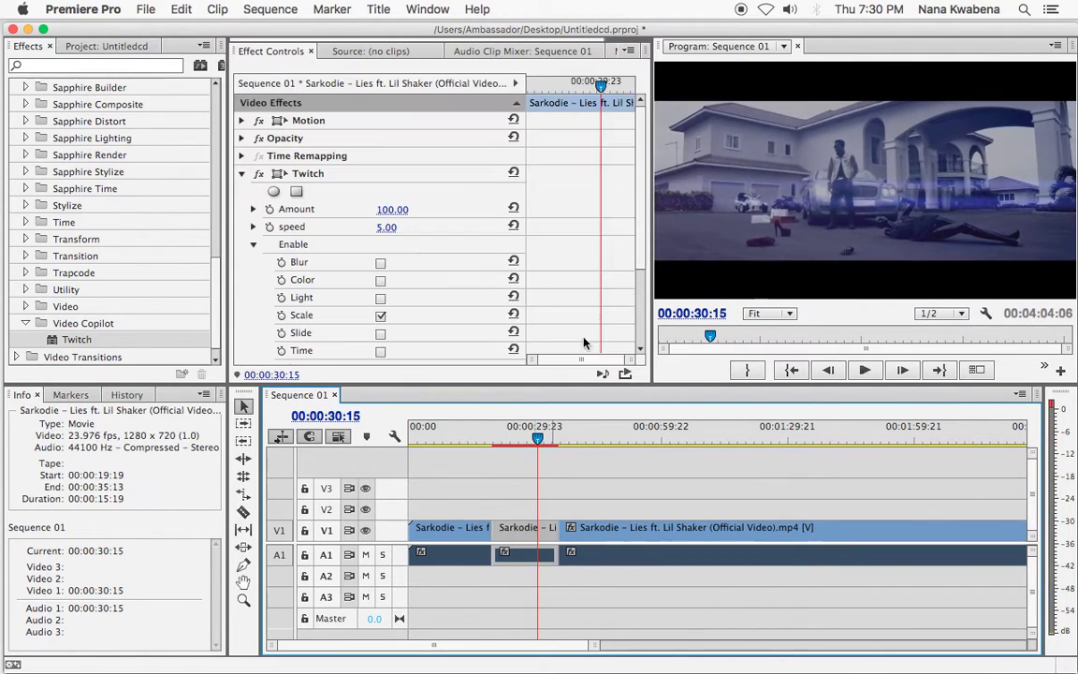
pyautogui.click(381, 279)
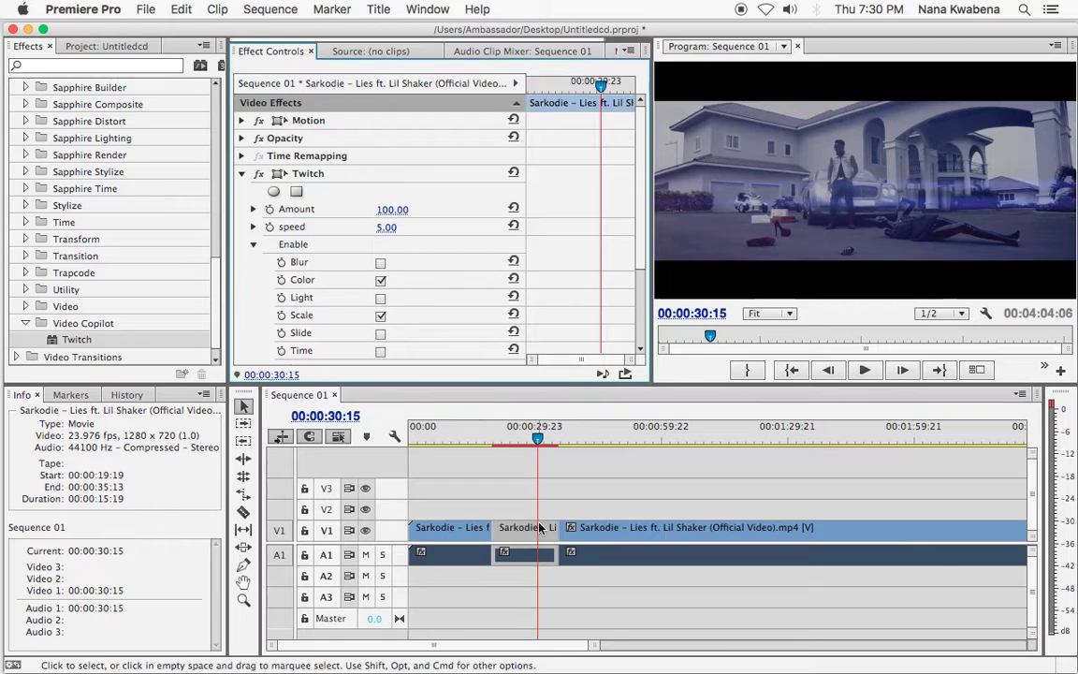
pyautogui.click(487, 474)
pyautogui.click(497, 439)
pyautogui.press('space')
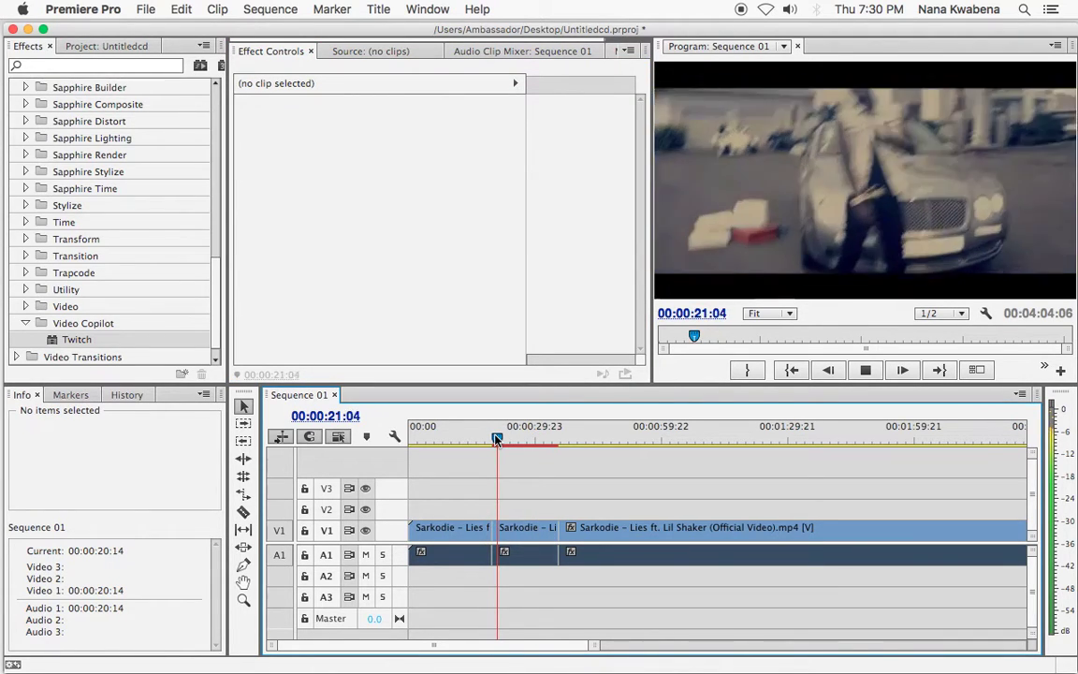
# - Add Blur and Light to the middle clip's Twitch options and preview again
pyautogui.click(515, 537)
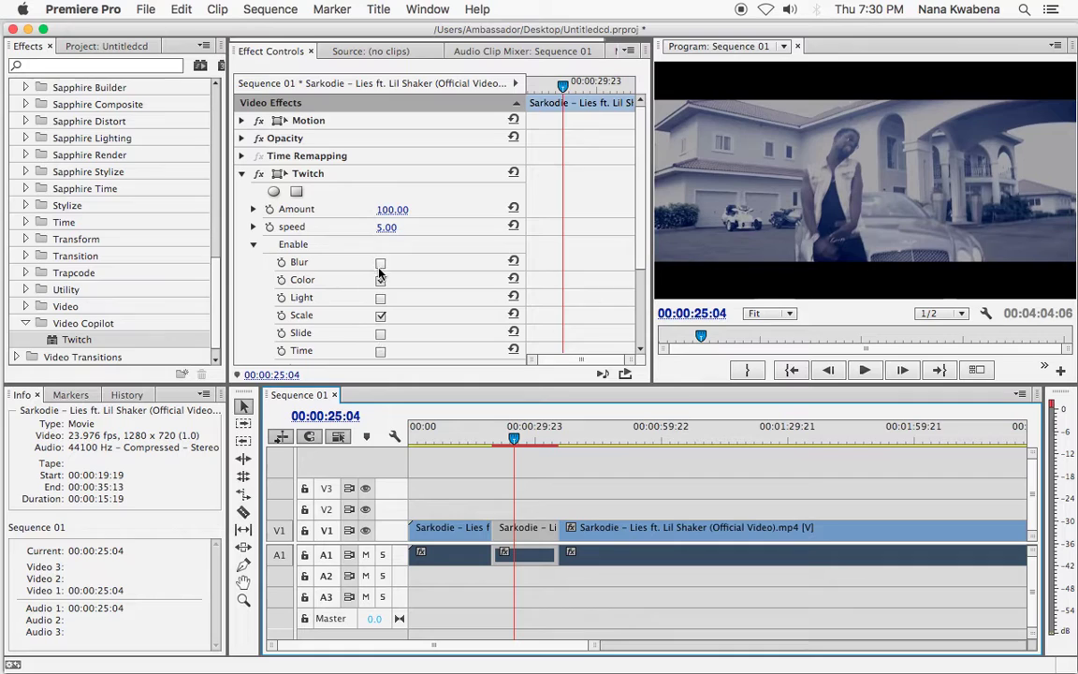
pyautogui.click(492, 457)
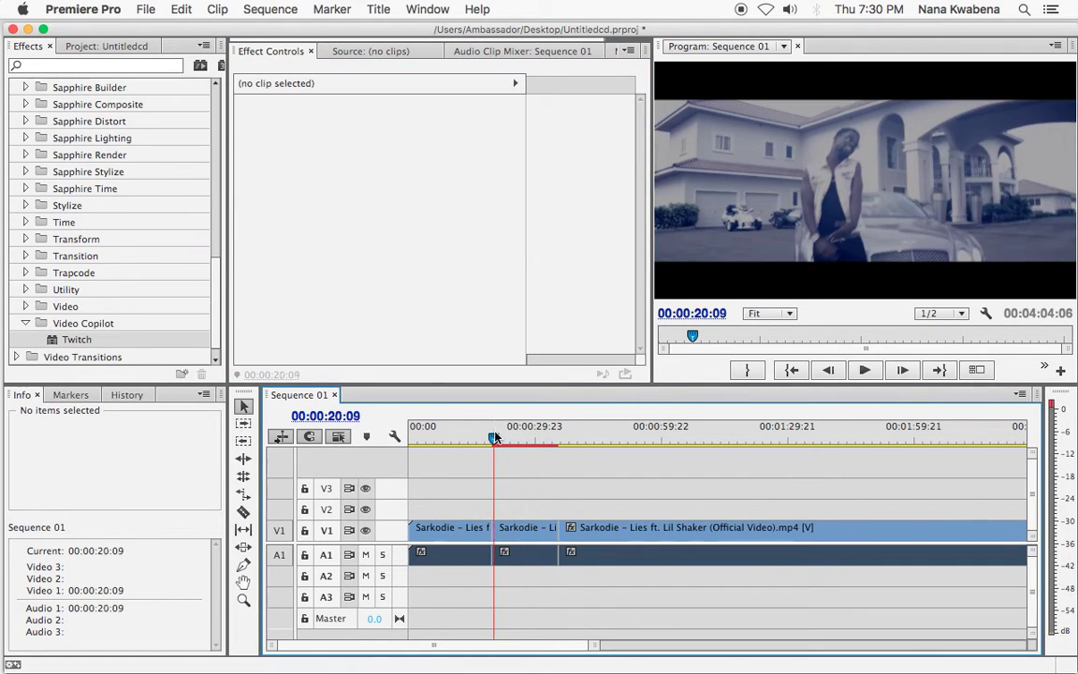
pyautogui.press('space')
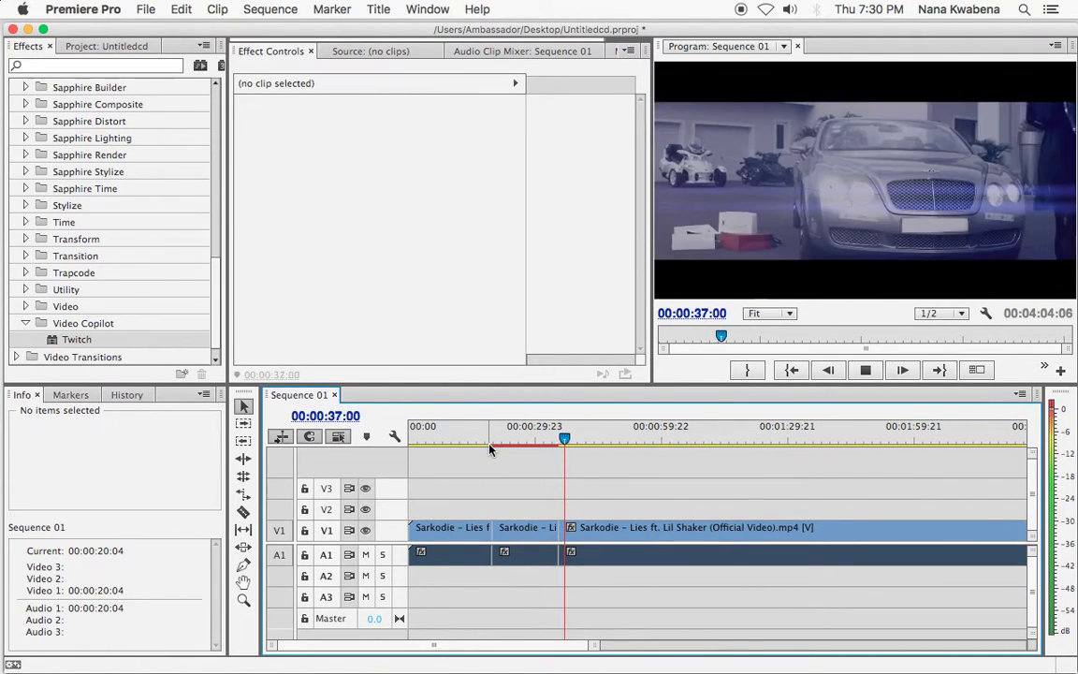
pyautogui.click(497, 440)
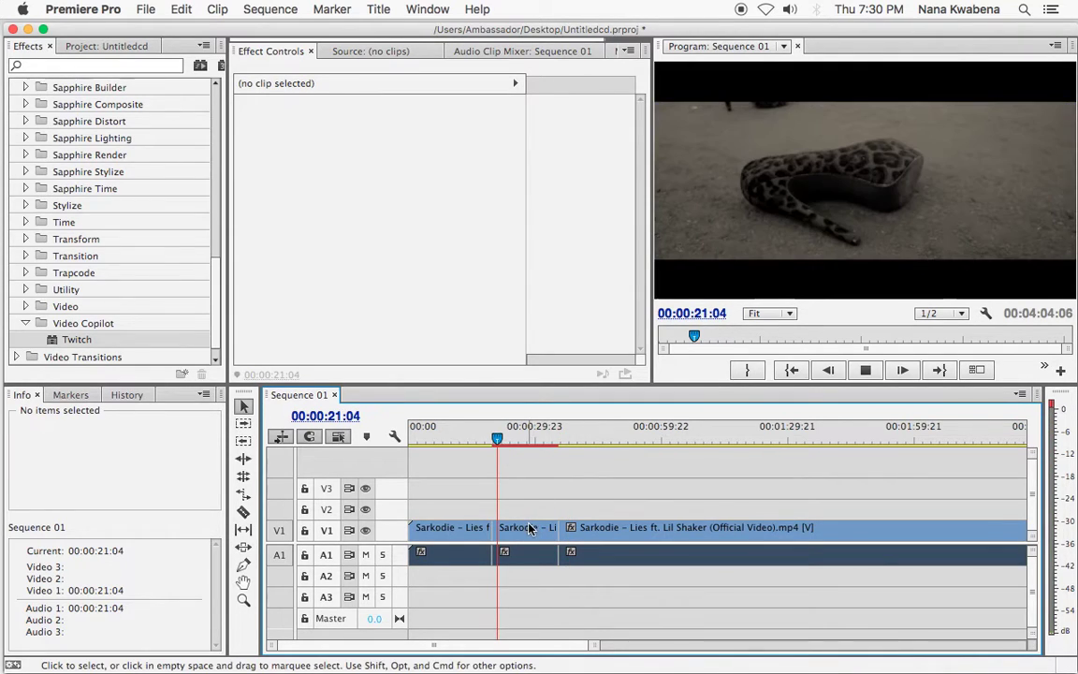
pyautogui.click(527, 535)
pyautogui.press('space')
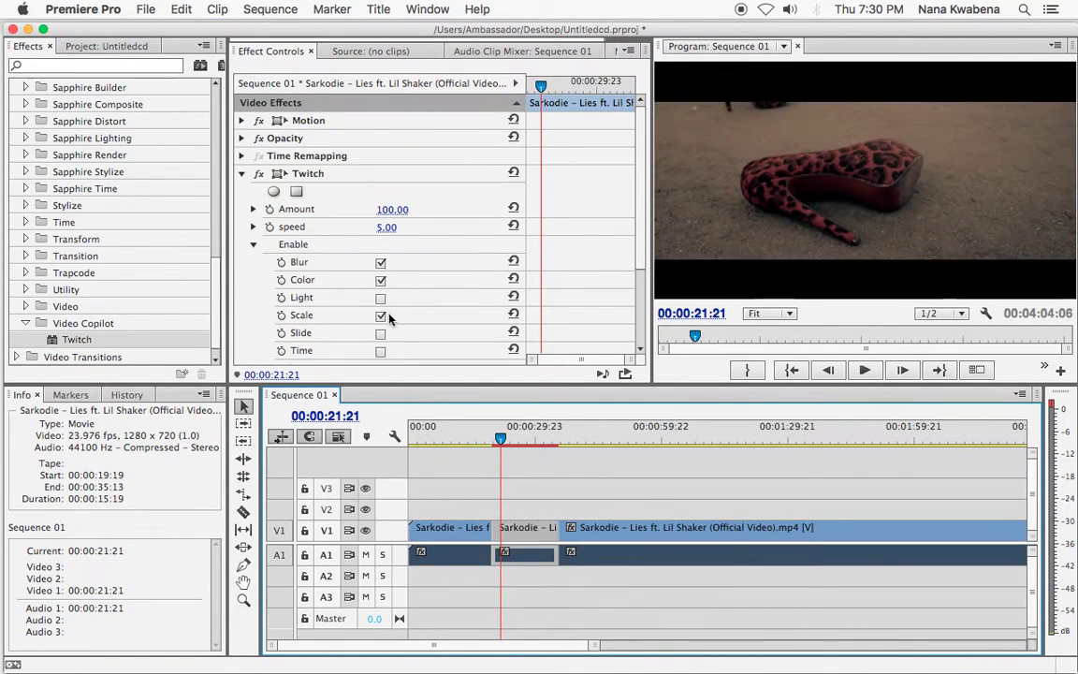
# - Enable Twitch's Slide option on the middle clip and preview it from the clip's start
pyautogui.click(503, 491)
pyautogui.press('space')
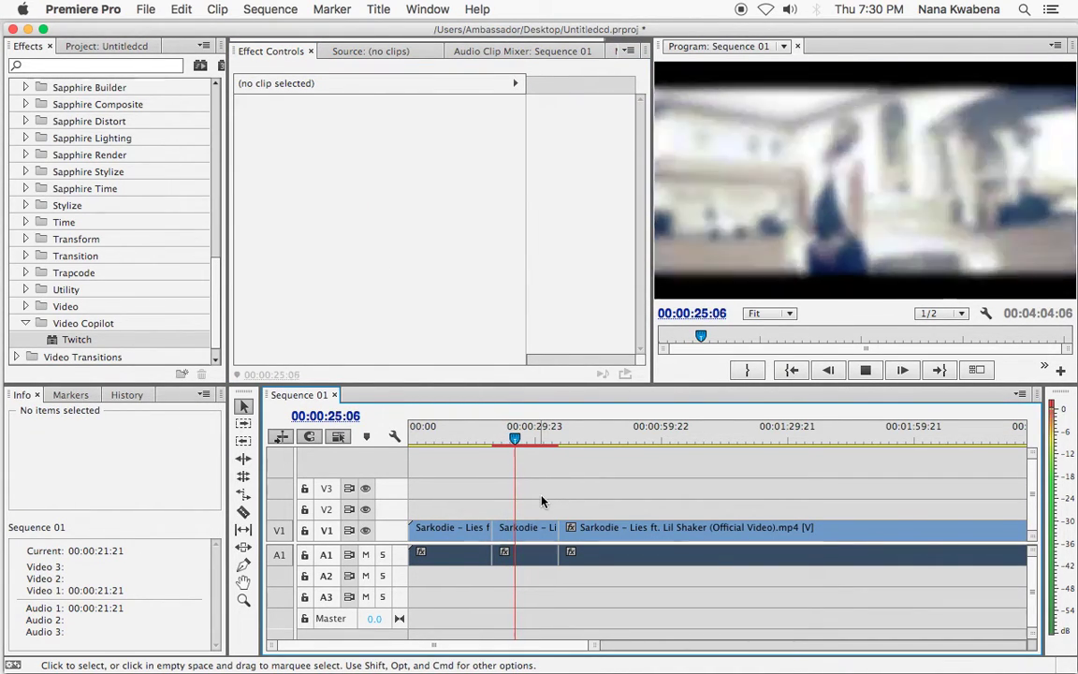
pyautogui.press('space')
pyautogui.click(534, 530)
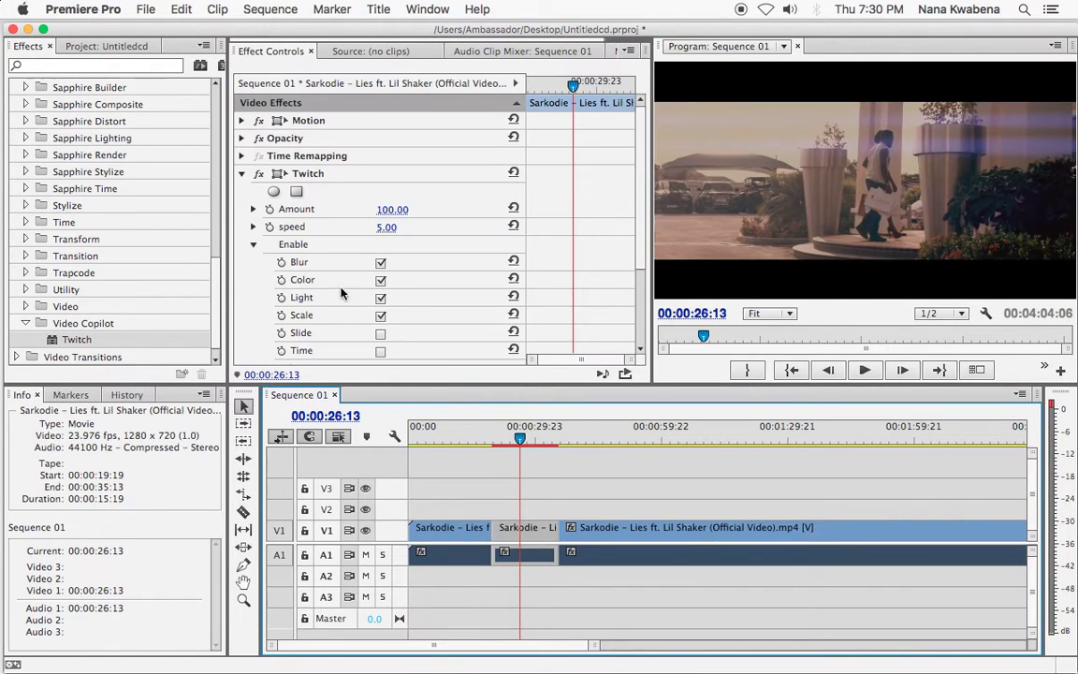
pyautogui.moveTo(521, 438); pyautogui.dragTo(496, 438)
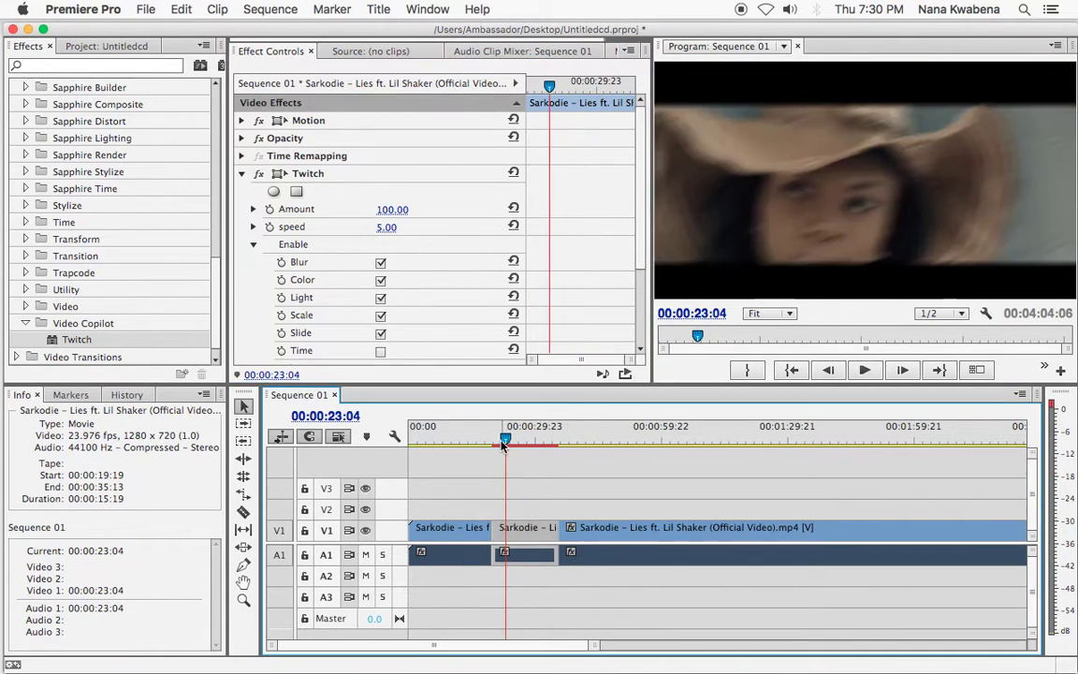
pyautogui.click(539, 478)
pyautogui.press('space')
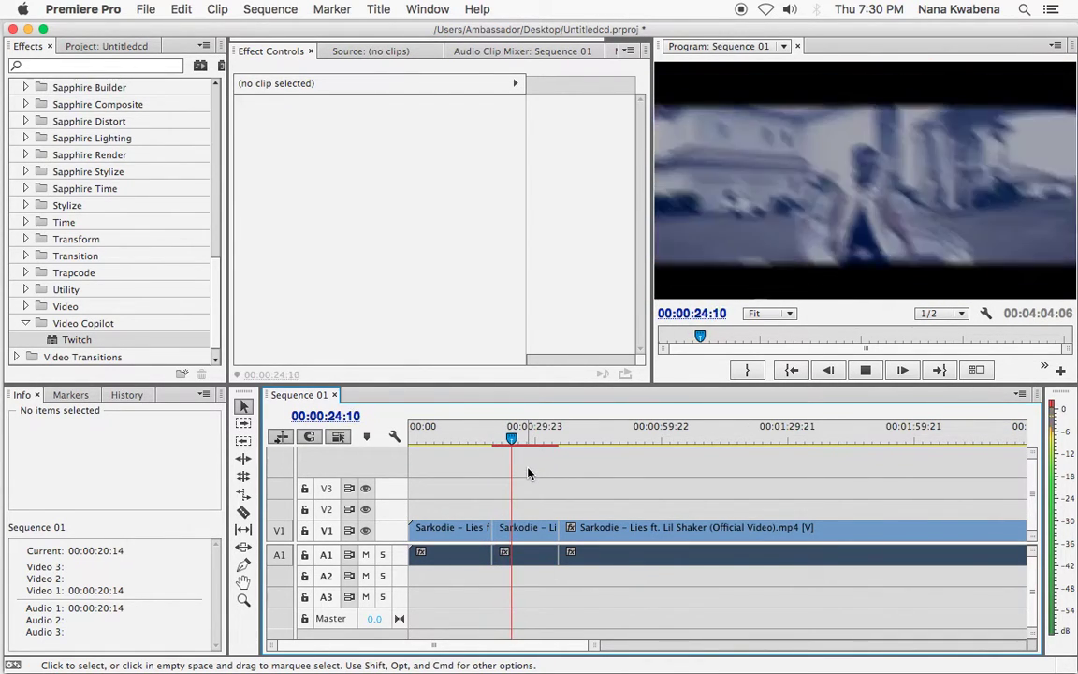
pyautogui.press('space')
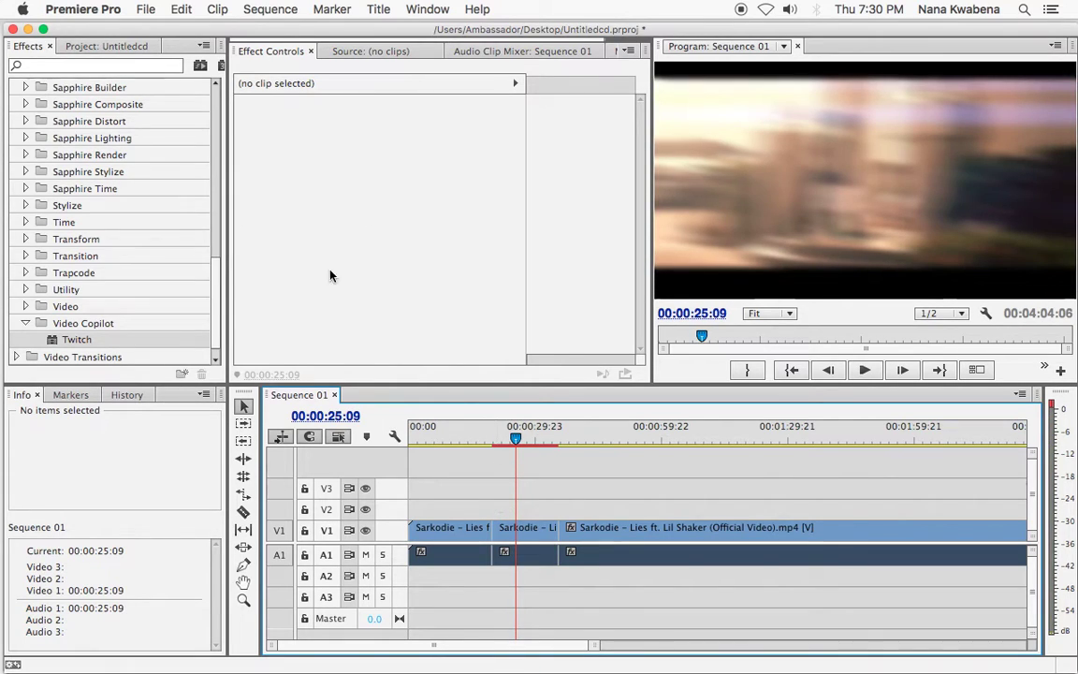